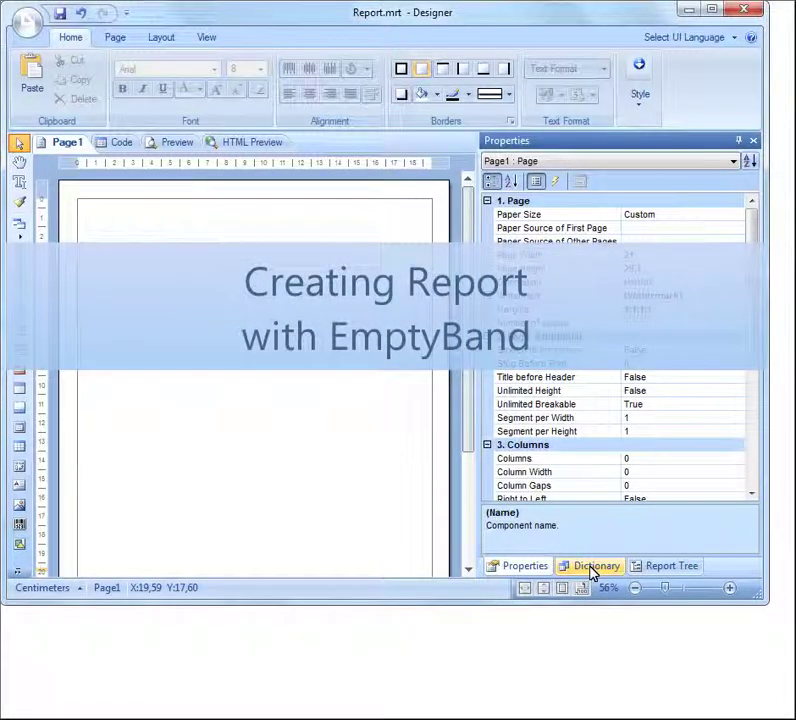
Create an XML Data connection named Demo that uses the Demo.xsd schema and Demo.xml data files.
{"action": "left_click", "coordinate": [594, 568]}
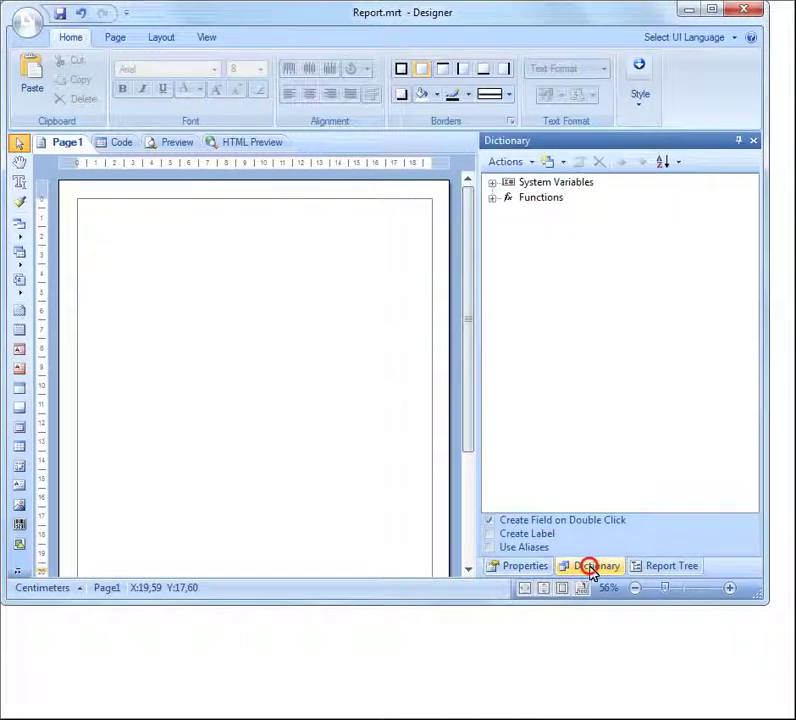
{"action": "left_click", "coordinate": [561, 163]}
{"action": "left_click", "coordinate": [565, 181]}
{"action": "left_click", "coordinate": [352, 261]}
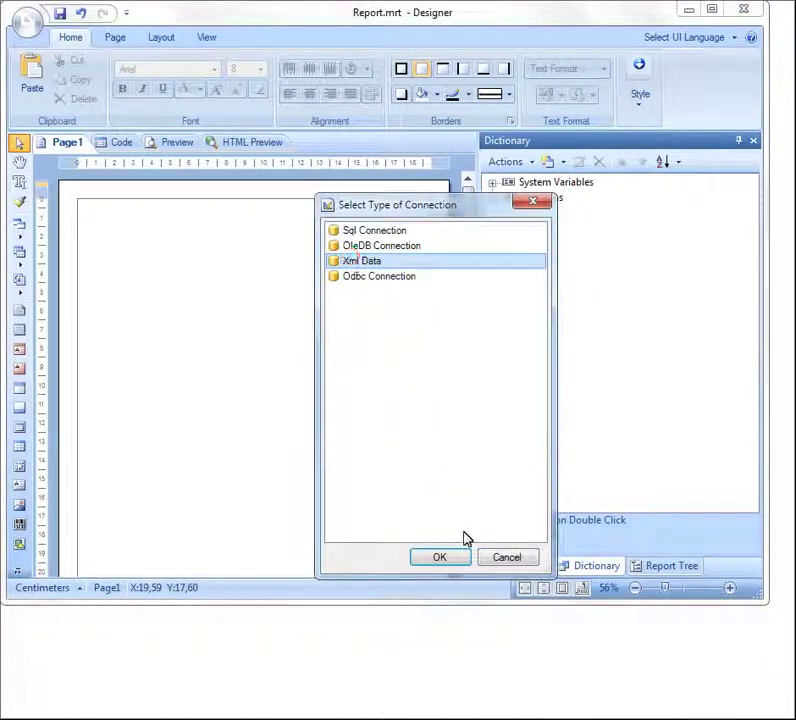
{"action": "left_click", "coordinate": [447, 557]}
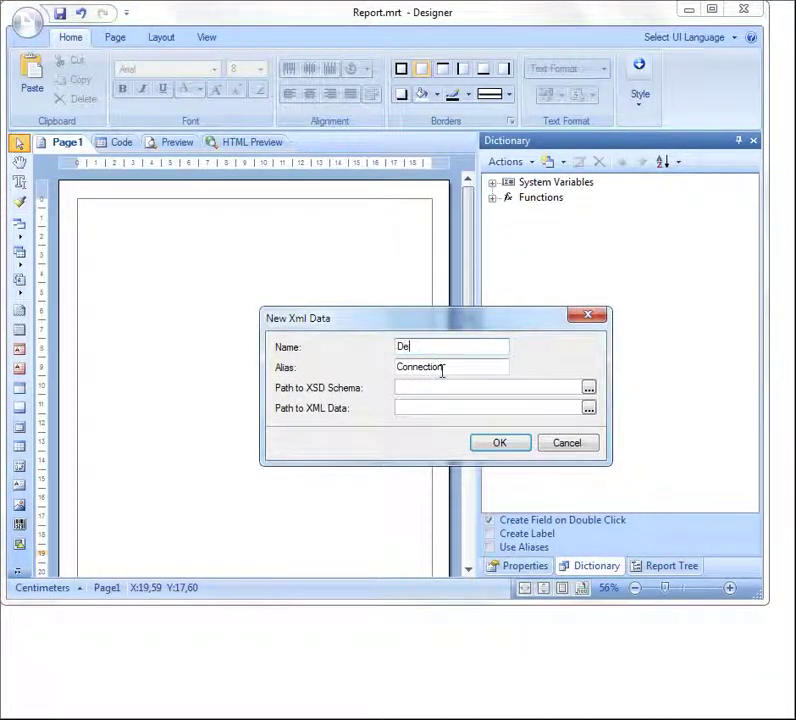
{"action": "left_click", "coordinate": [590, 390]}
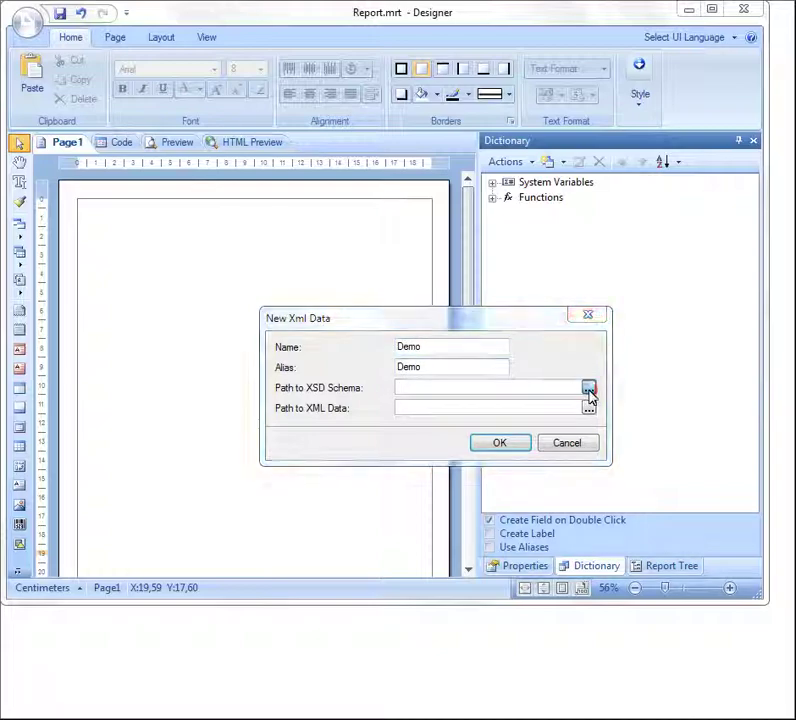
{"action": "left_click", "coordinate": [474, 450]}
{"action": "left_click", "coordinate": [645, 691]}
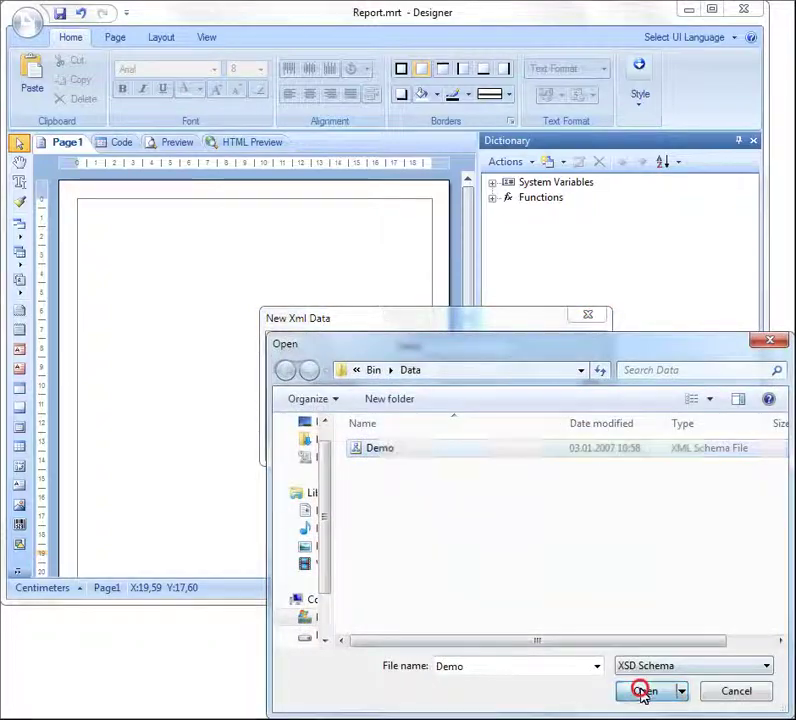
{"action": "left_click", "coordinate": [587, 405]}
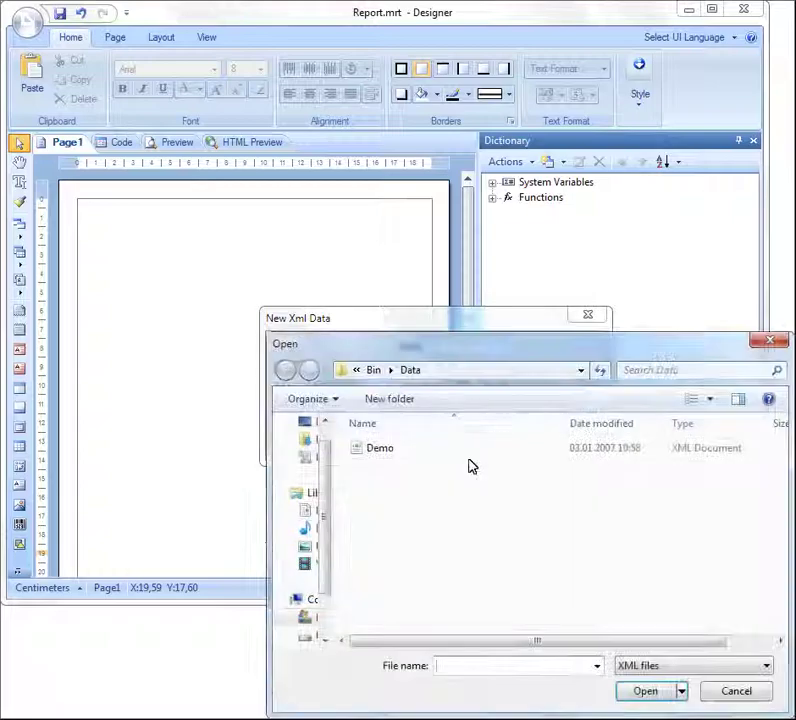
{"action": "left_click", "coordinate": [467, 450]}
{"action": "left_click", "coordinate": [632, 692]}
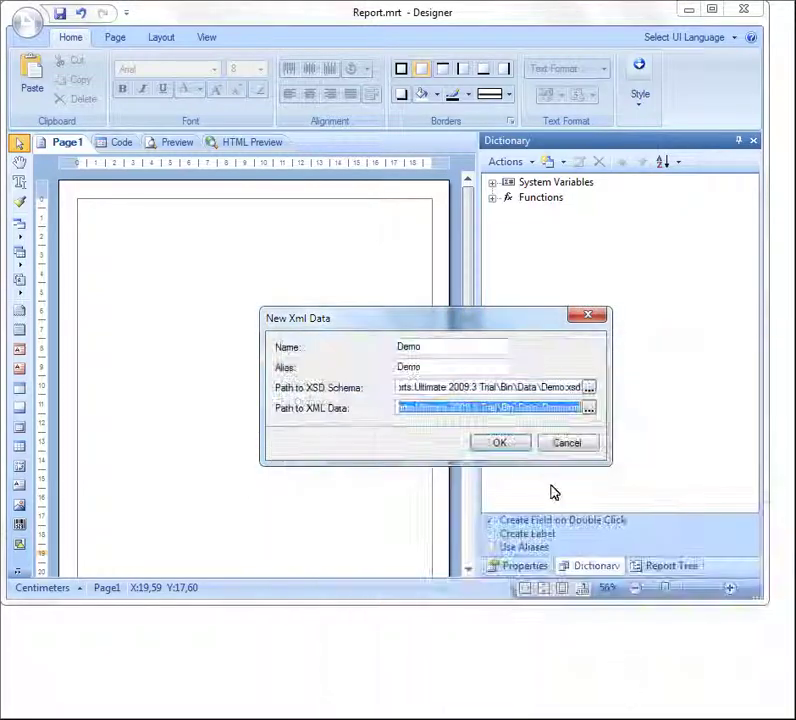
{"action": "left_click", "coordinate": [519, 446]}
Add a data source from the Demo connection that includes all of its tables.
{"action": "left_click", "coordinate": [563, 163]}
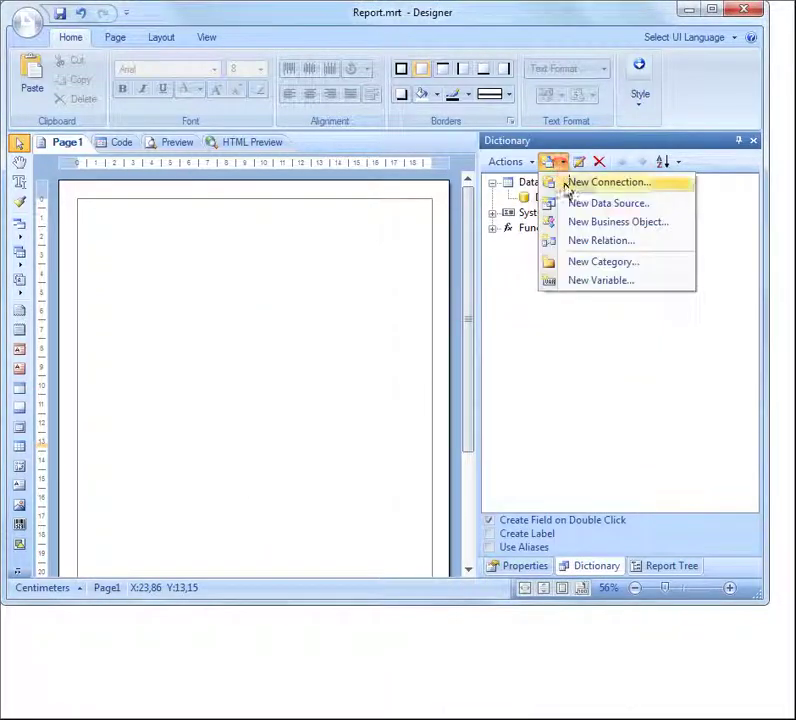
{"action": "left_click", "coordinate": [572, 204]}
{"action": "left_click", "coordinate": [476, 587]}
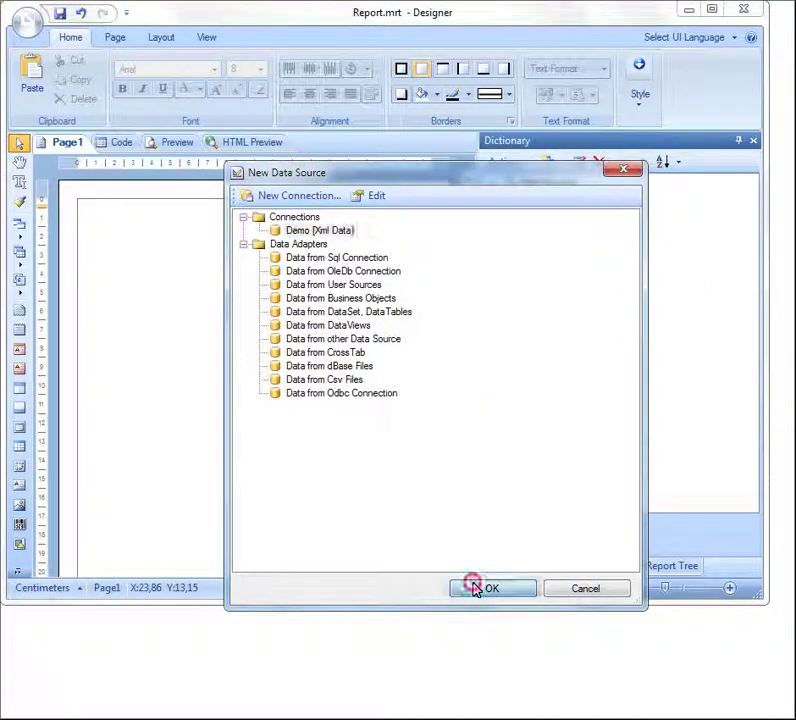
{"action": "left_click", "coordinate": [181, 231]}
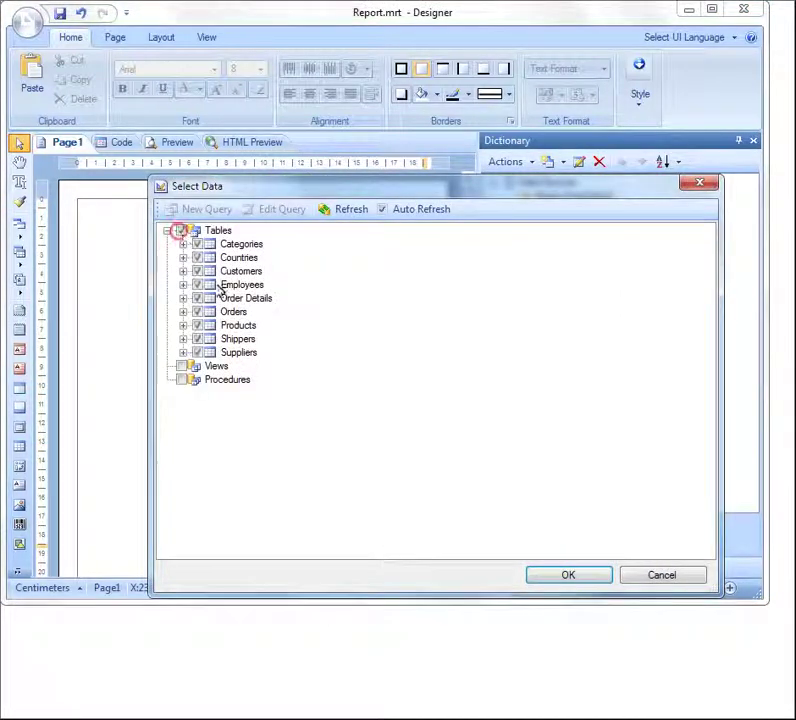
{"action": "left_click", "coordinate": [558, 578]}
Relate Products to the parent Categories on CategoryID, then drag Categories onto the page.
{"action": "left_click", "coordinate": [508, 197]}
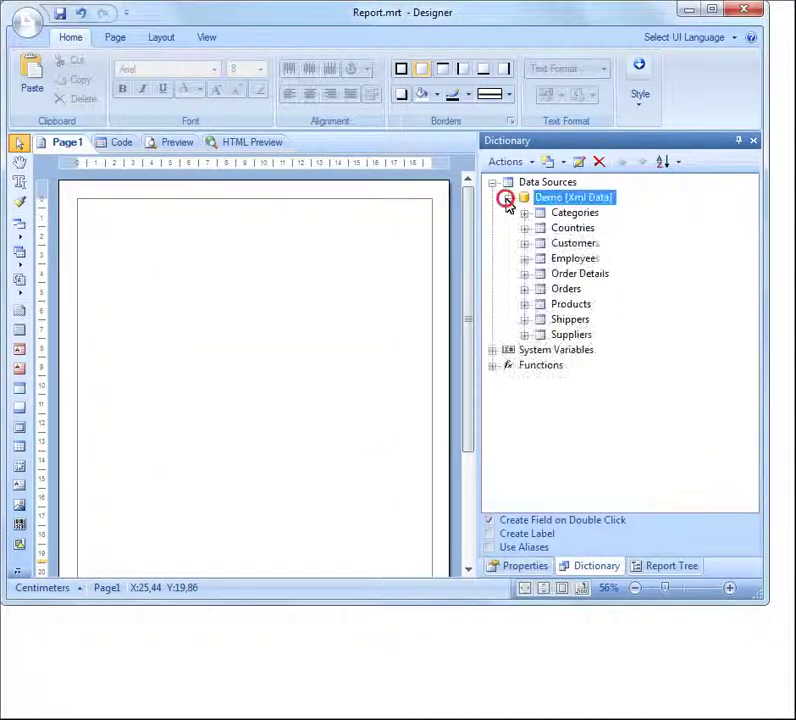
{"action": "right_click", "coordinate": [552, 303]}
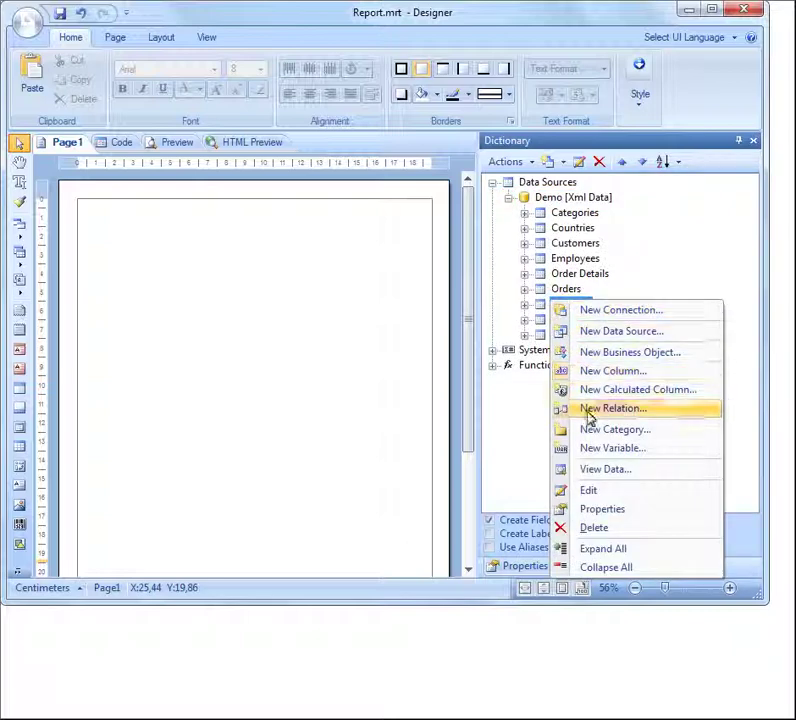
{"action": "left_click", "coordinate": [590, 410]}
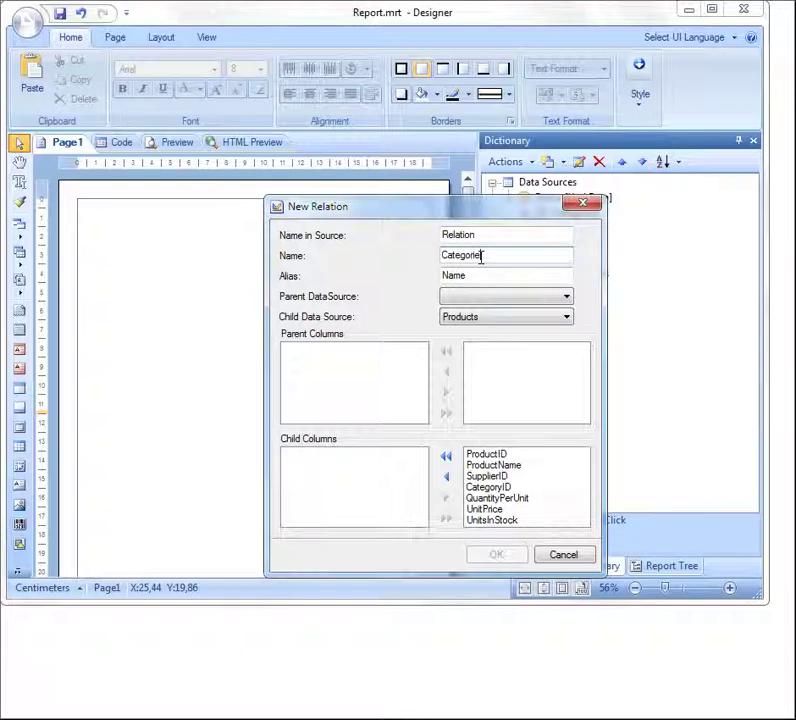
{"action": "left_click", "coordinate": [514, 298]}
{"action": "left_click", "coordinate": [521, 313]}
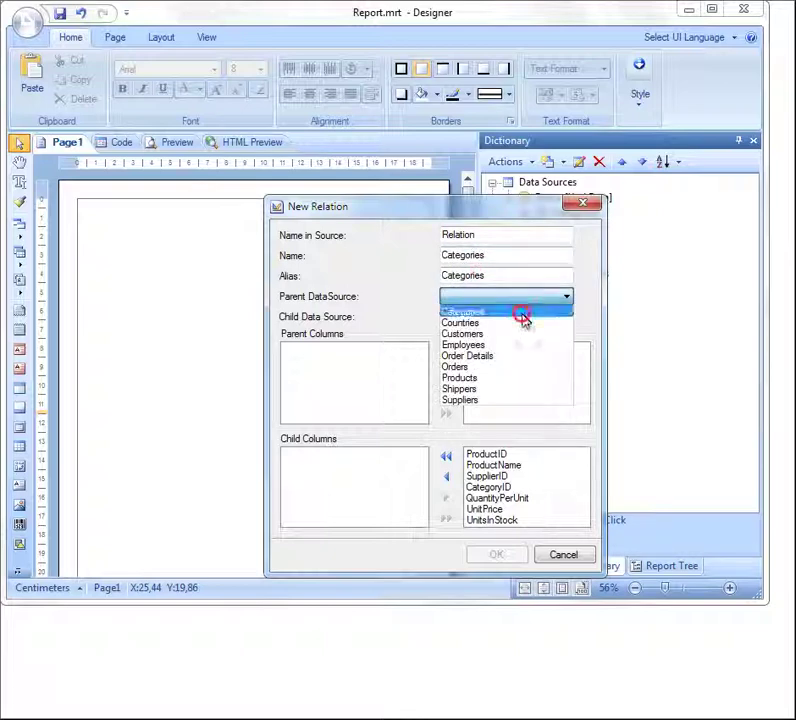
{"action": "left_click", "coordinate": [507, 350]}
{"action": "left_click", "coordinate": [447, 371]}
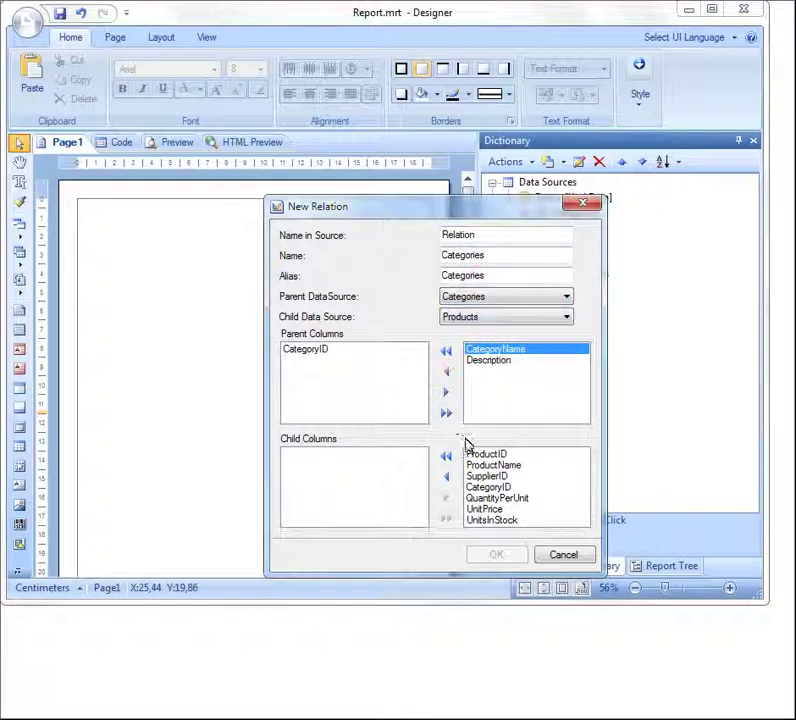
{"action": "left_click", "coordinate": [481, 487]}
{"action": "left_click", "coordinate": [448, 477]}
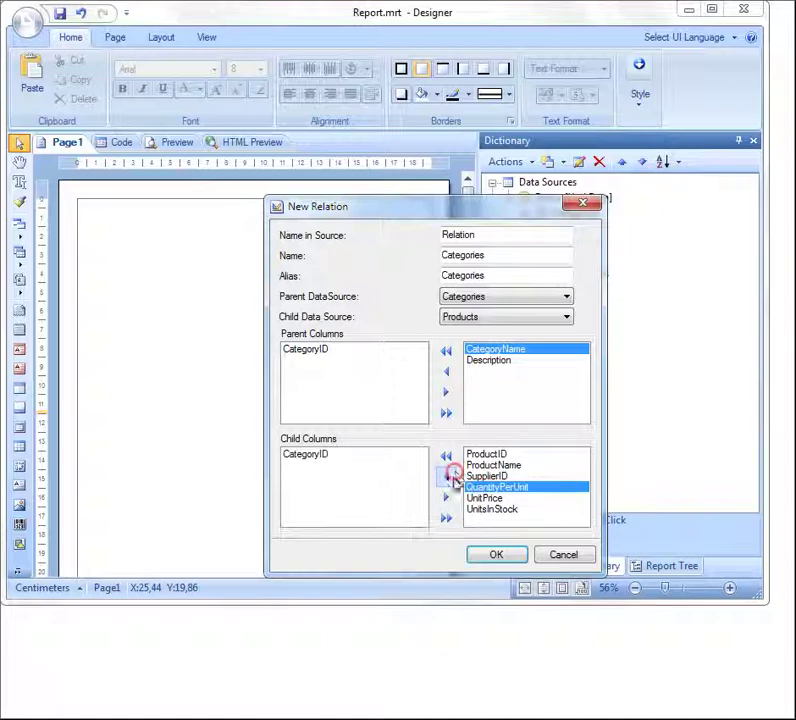
{"action": "left_click", "coordinate": [489, 555]}
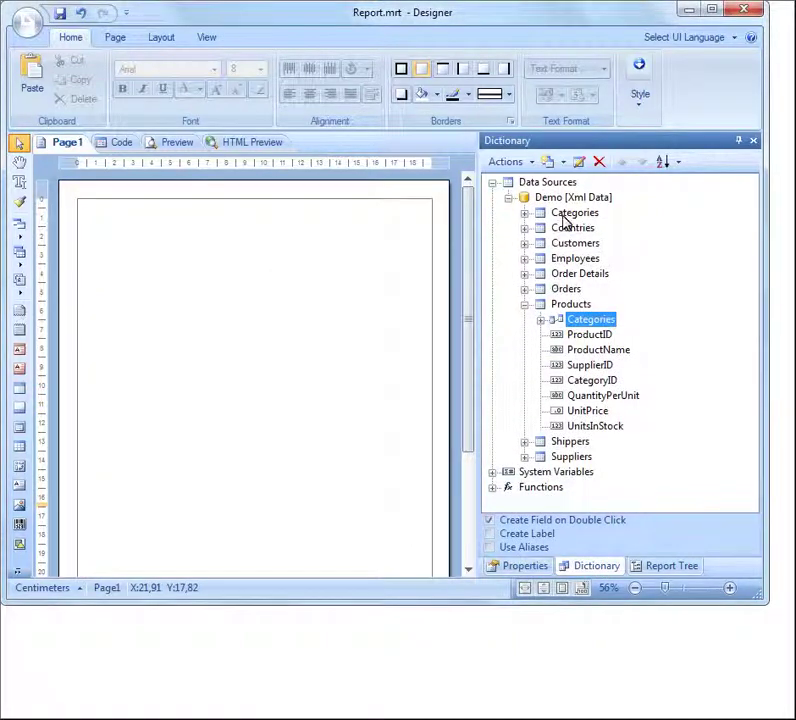
{"action": "left_click_drag", "start_coordinate": [566, 216], "coordinate": [263, 240]}
Show CategoryName in the Categories band, then add a Products band with header listing ProductName and UnitPrice.
{"action": "left_click", "coordinate": [240, 268]}
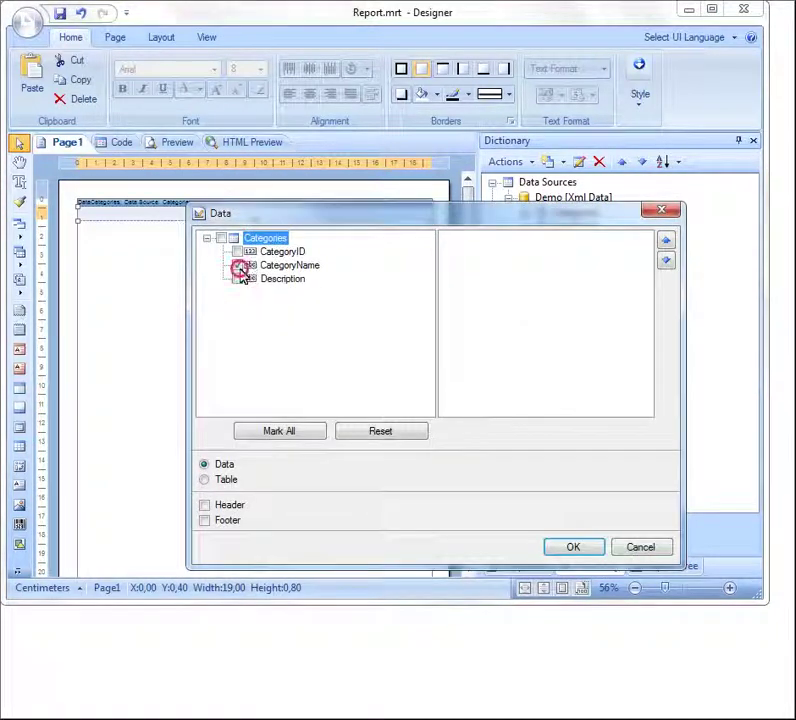
{"action": "left_click", "coordinate": [565, 548]}
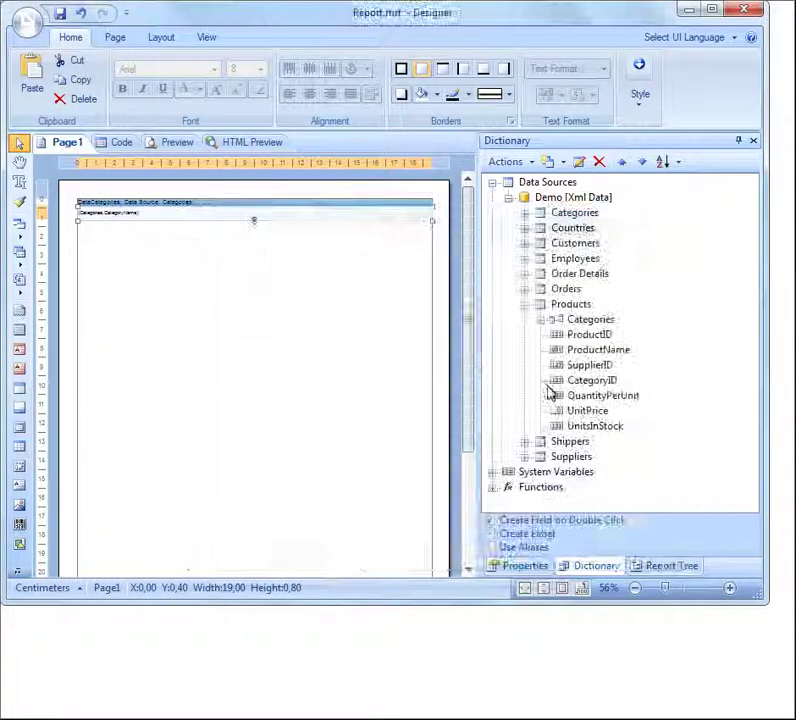
{"action": "left_click_drag", "start_coordinate": [566, 304], "coordinate": [268, 325]}
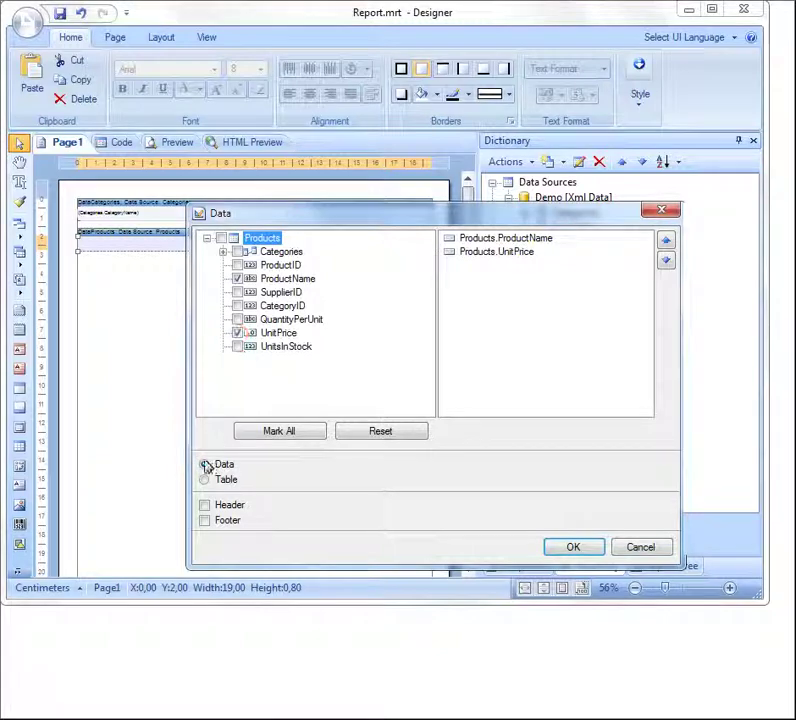
{"action": "left_click", "coordinate": [558, 548]}
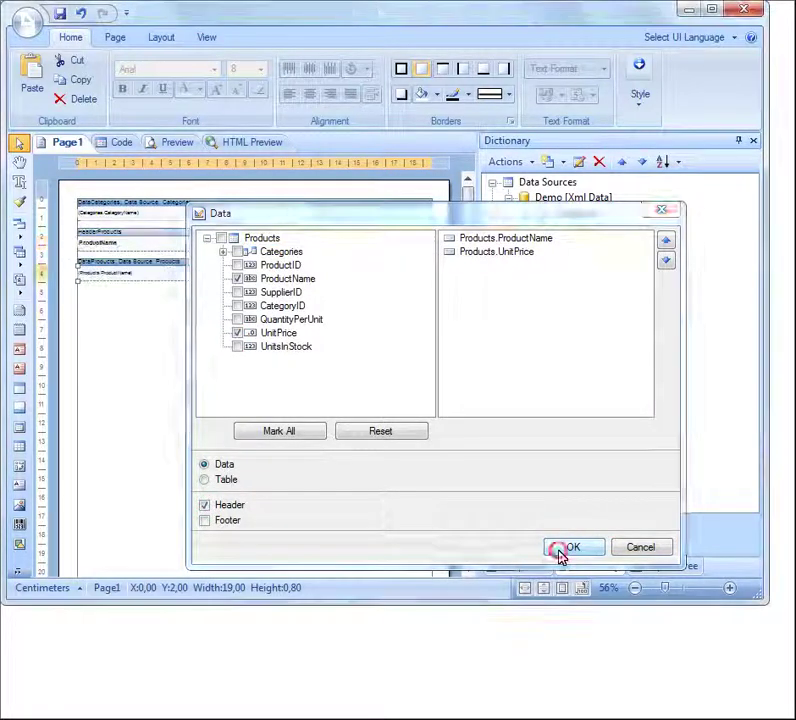
{"action": "left_click", "coordinate": [527, 566]}
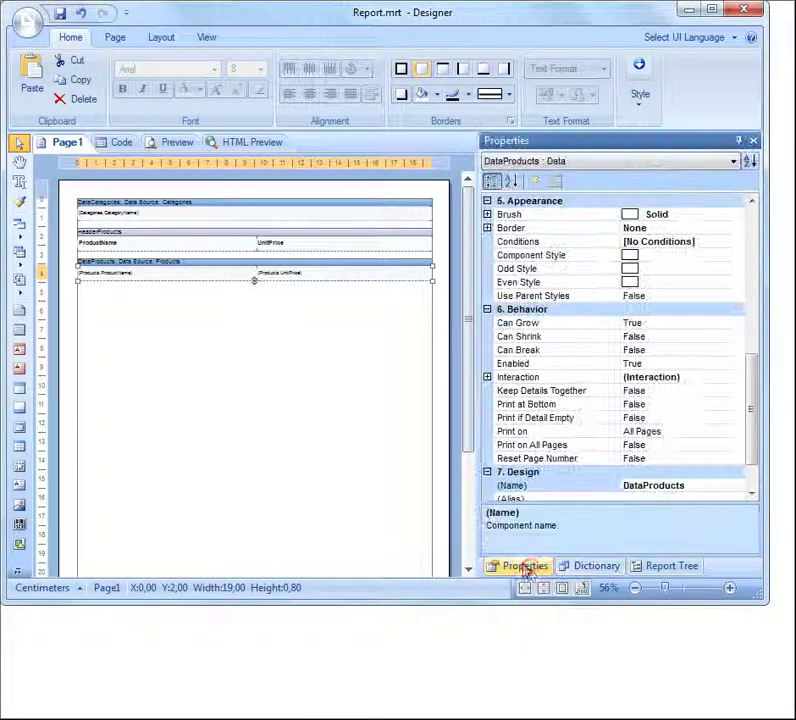
Keep each category together with its products, enlarge the band, and set CategoryName to size 20.
{"action": "left_click", "coordinate": [262, 206]}
{"action": "right_click", "coordinate": [262, 206]}
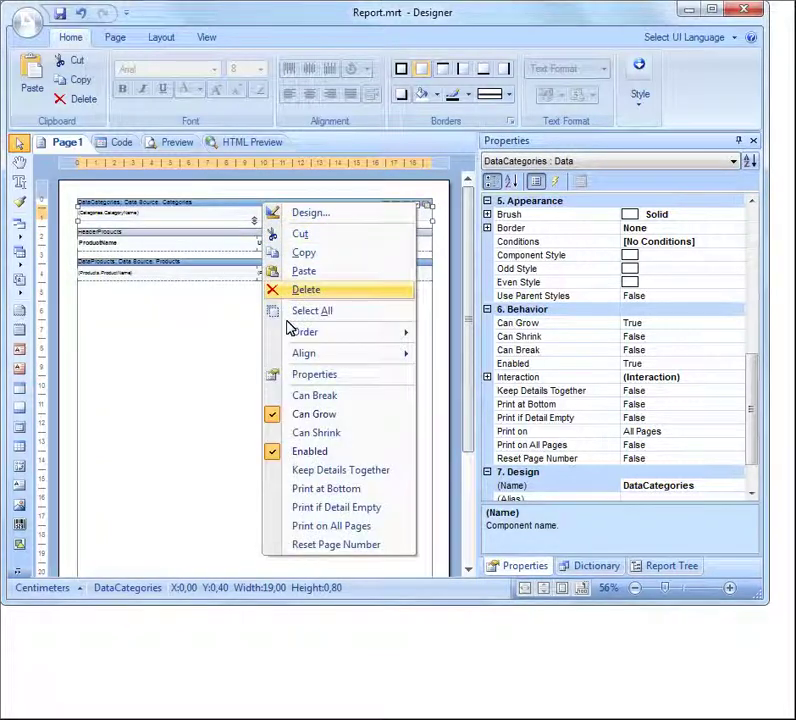
{"action": "left_click", "coordinate": [306, 472]}
{"action": "left_click_drag", "start_coordinate": [254, 220], "coordinate": [256, 233]}
{"action": "left_click", "coordinate": [256, 222]}
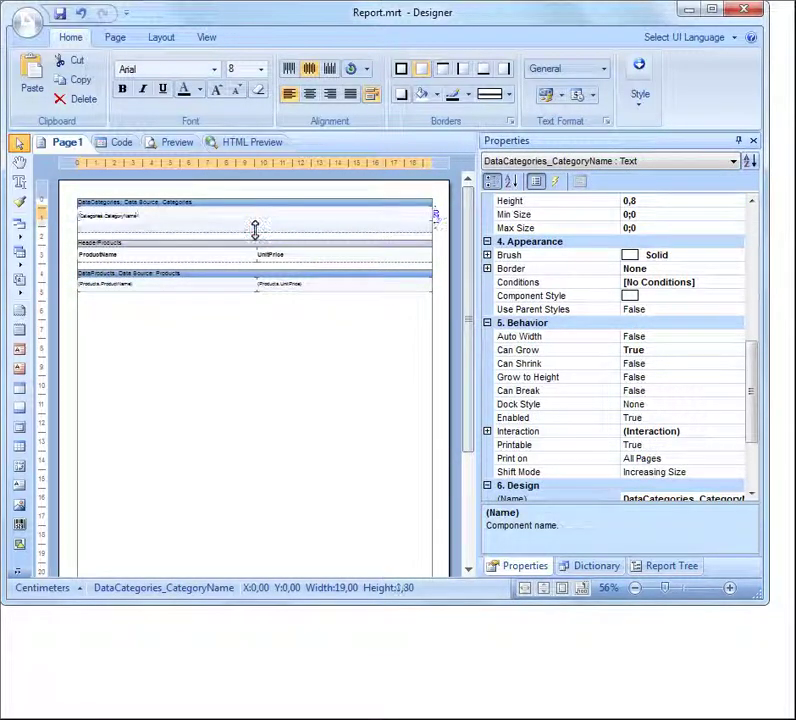
{"action": "left_click", "coordinate": [261, 69]}
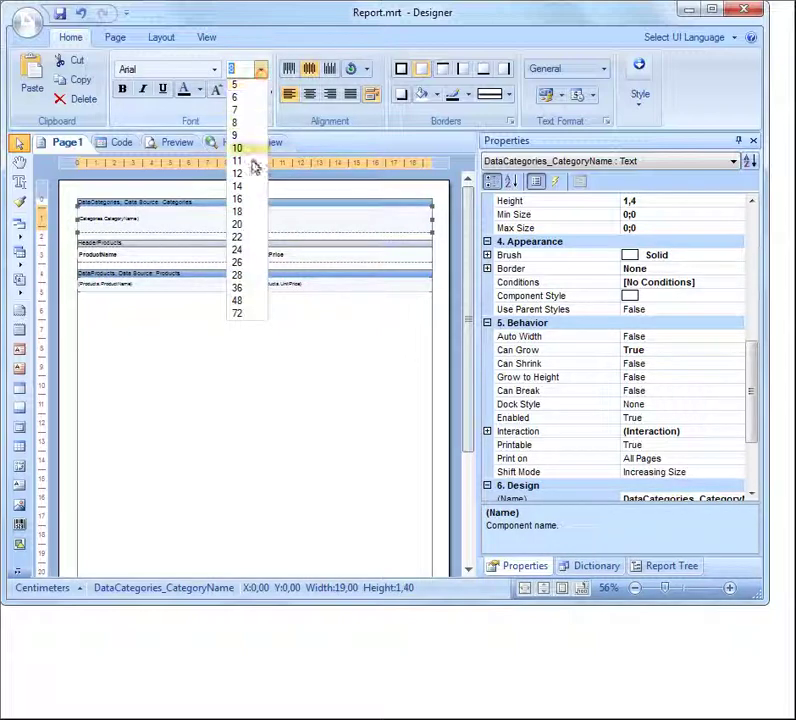
{"action": "left_click", "coordinate": [248, 224]}
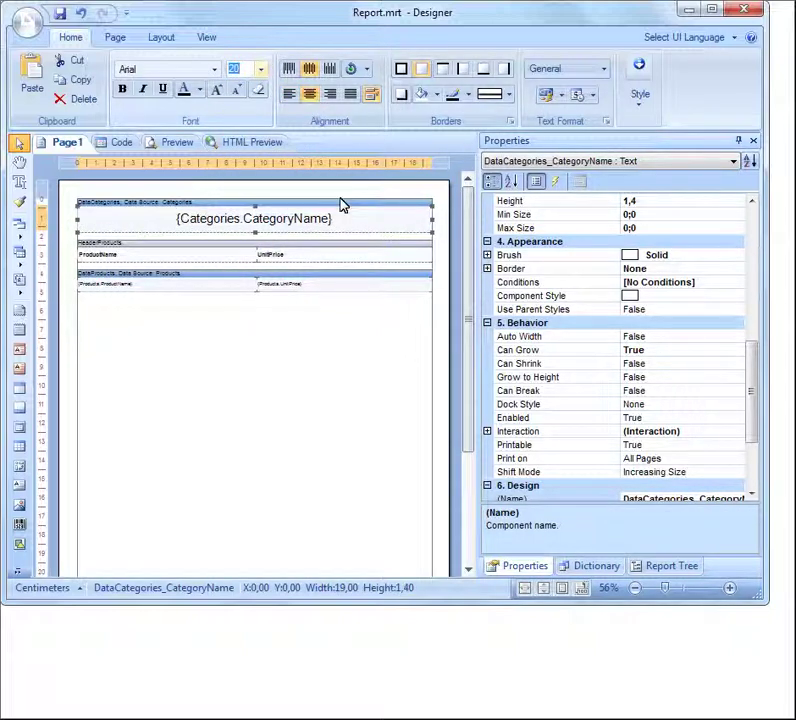
Set the Products band's relation to Categories with DataCategories as its master component.
{"action": "double_click", "coordinate": [285, 278]}
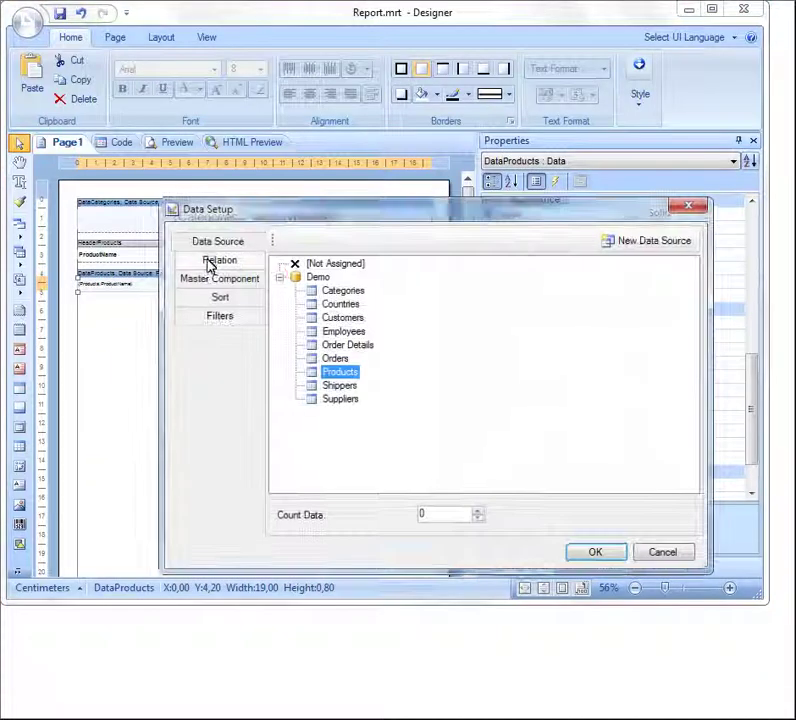
{"action": "left_click", "coordinate": [210, 263]}
{"action": "left_click", "coordinate": [312, 286]}
{"action": "left_click", "coordinate": [252, 280]}
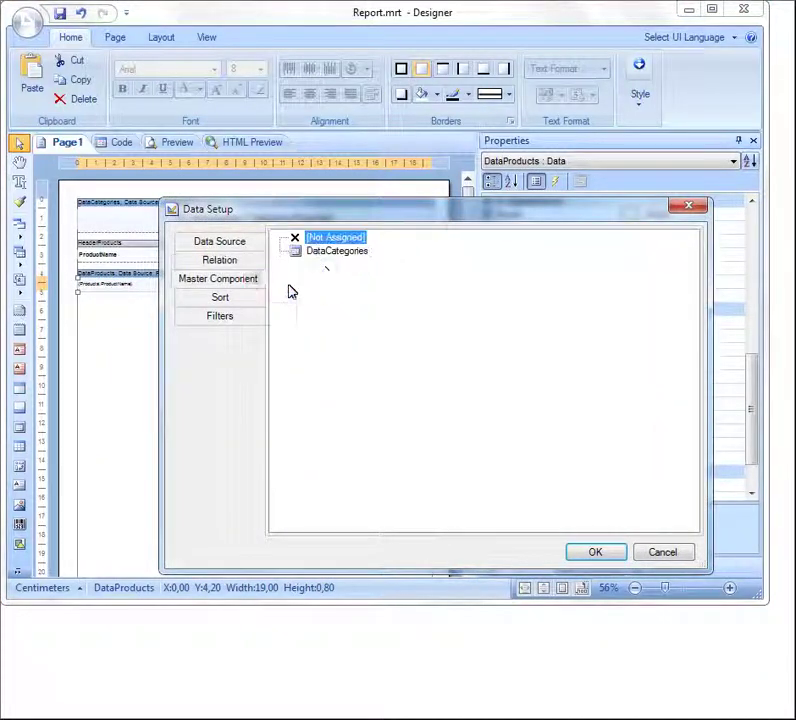
{"action": "left_click", "coordinate": [324, 252]}
{"action": "left_click", "coordinate": [597, 552]}
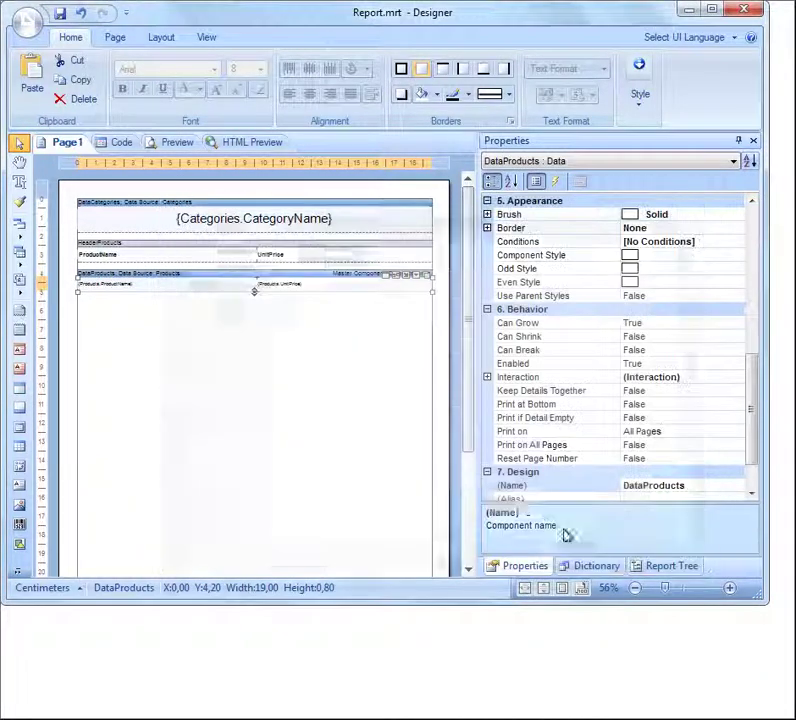
{"action": "left_click", "coordinate": [238, 288]}
Give the product row fields font size 12 and borders on all sides.
{"action": "left_click", "coordinate": [313, 290]}
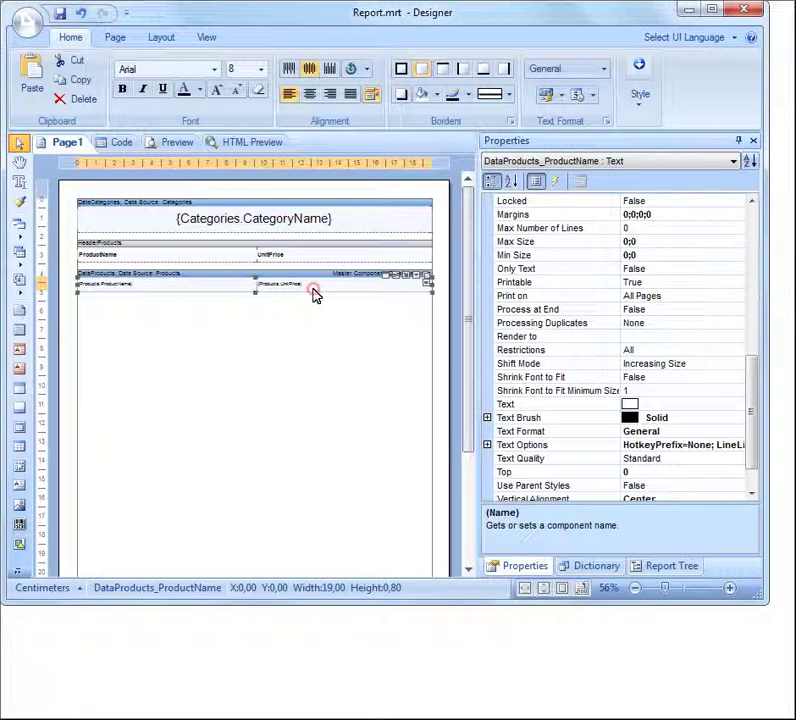
{"action": "left_click", "coordinate": [259, 76]}
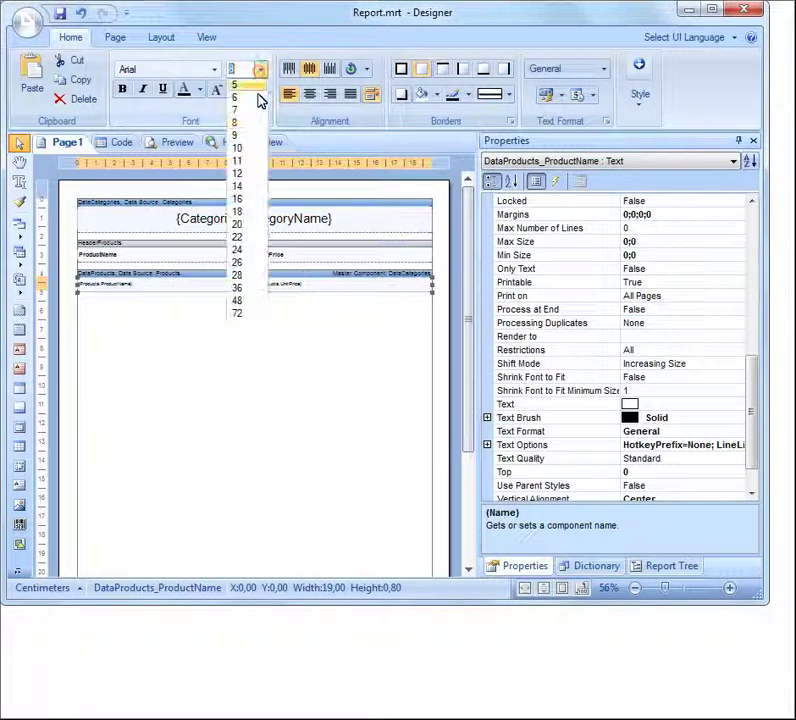
{"action": "left_click", "coordinate": [242, 171]}
{"action": "left_click", "coordinate": [402, 68]}
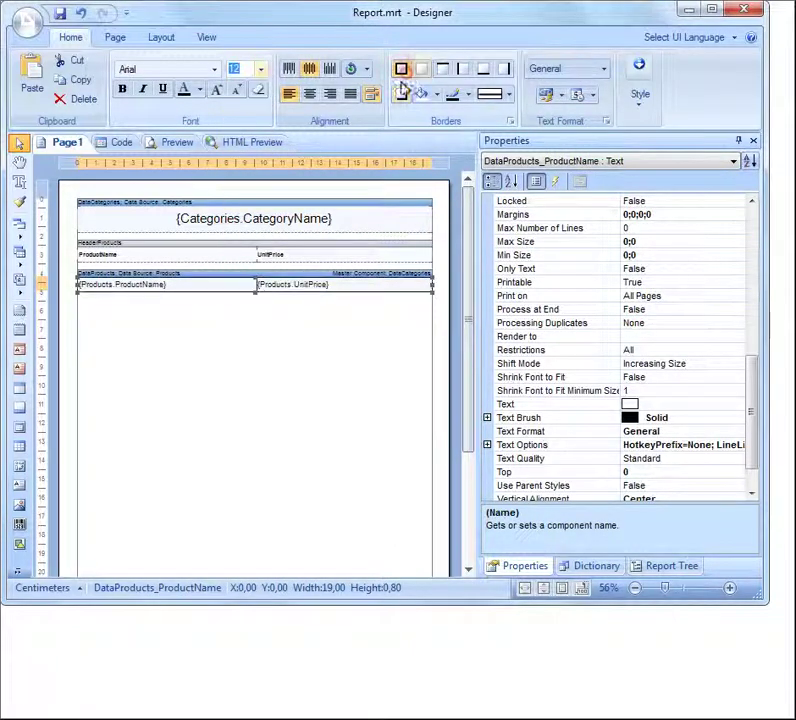
Make the column headings 16pt white, centred on a dark orange fill, and preview the report.
{"action": "left_click", "coordinate": [300, 255]}
{"action": "left_click", "coordinate": [245, 257]}
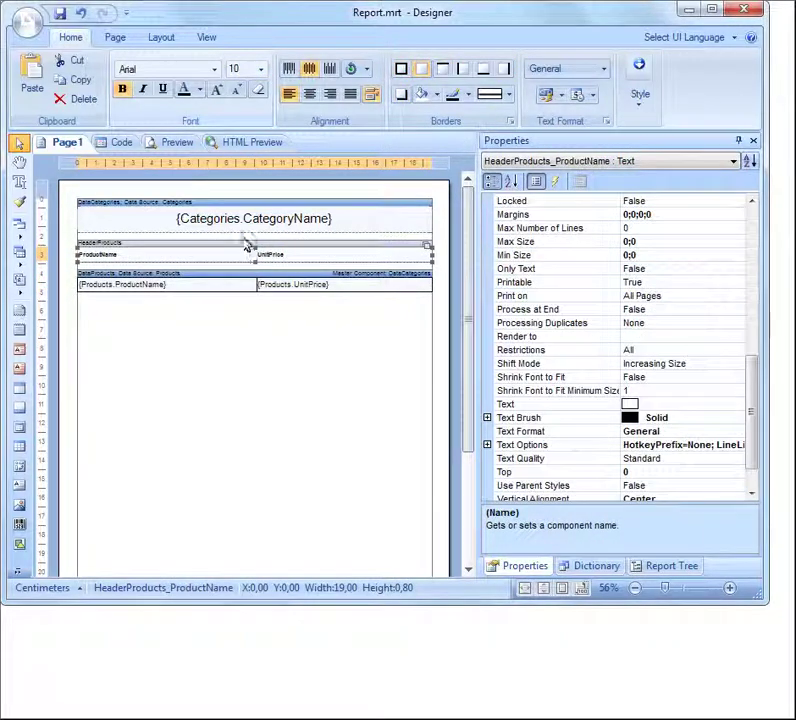
{"action": "left_click", "coordinate": [262, 72]}
{"action": "left_click", "coordinate": [248, 196]}
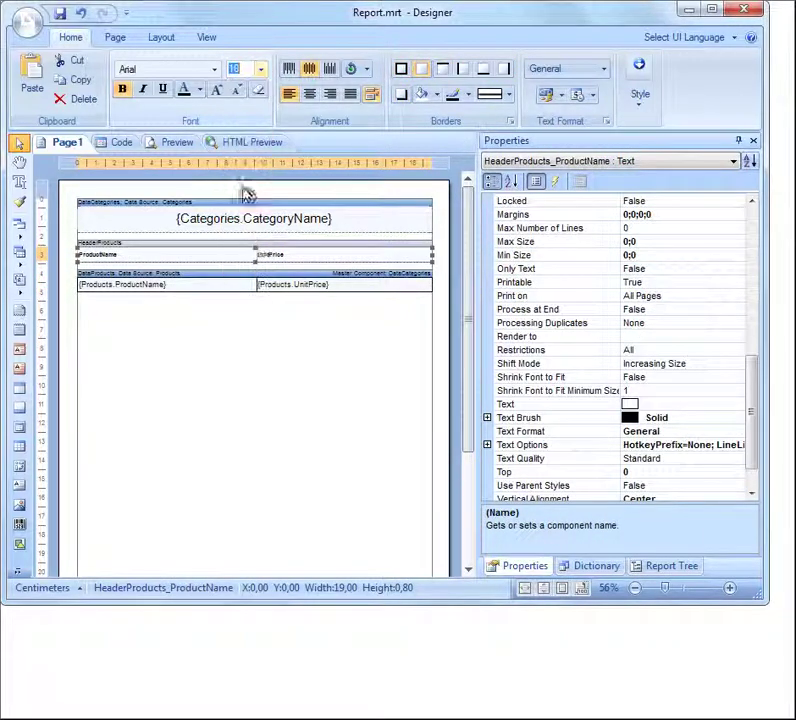
{"action": "left_click", "coordinate": [199, 92]}
{"action": "left_click", "coordinate": [192, 121]}
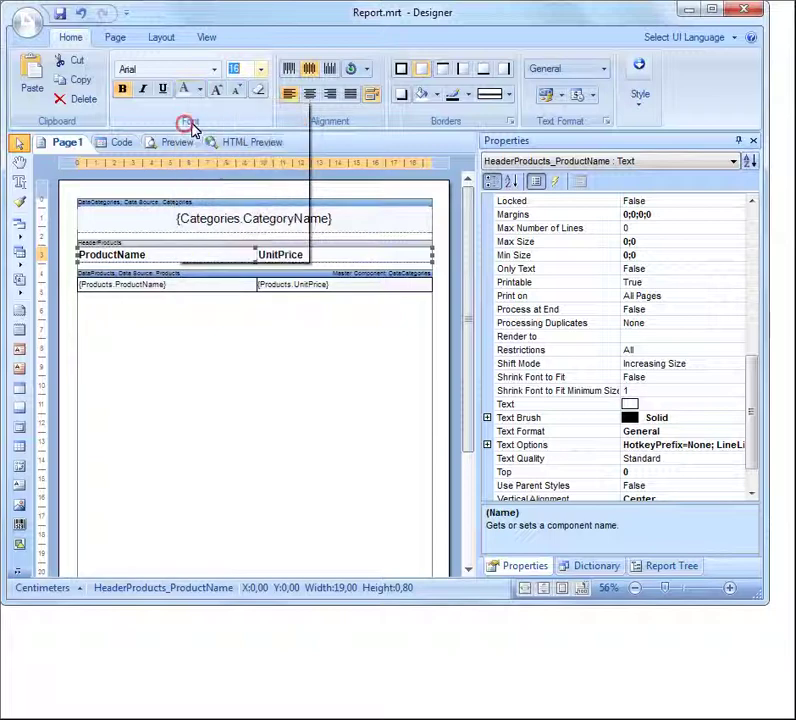
{"action": "left_click", "coordinate": [311, 95]}
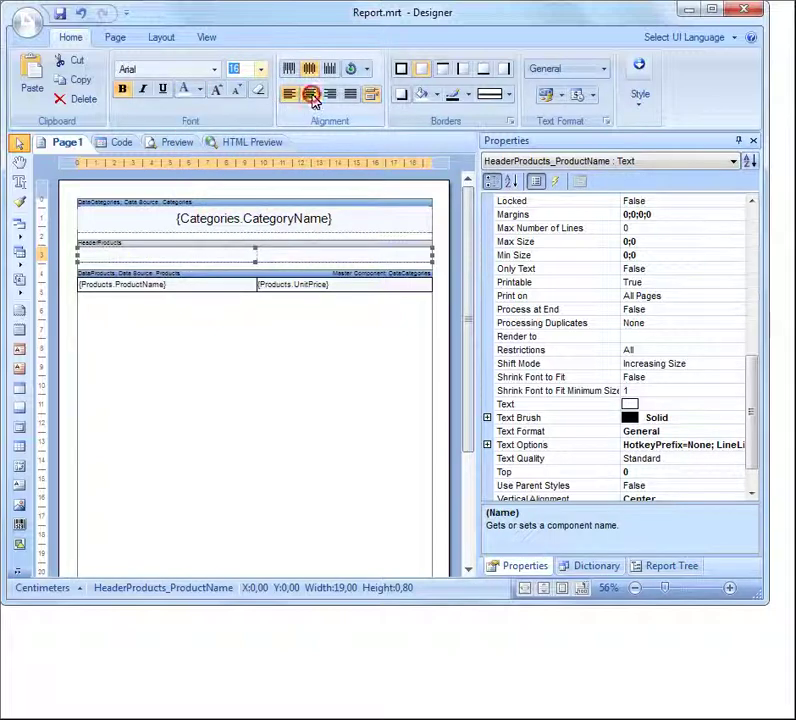
{"action": "left_click", "coordinate": [424, 94]}
{"action": "left_click", "coordinate": [538, 180]}
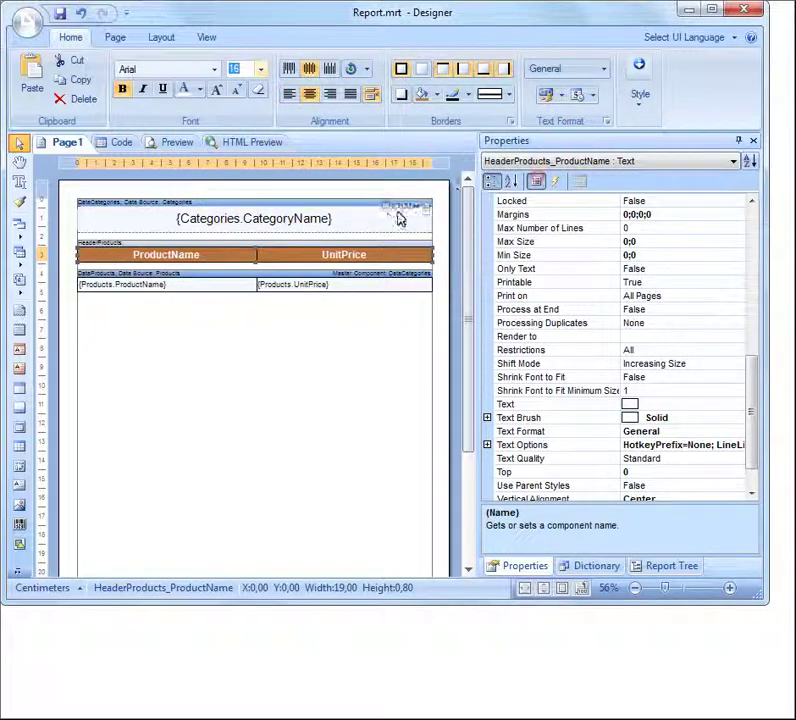
{"action": "left_click", "coordinate": [190, 146]}
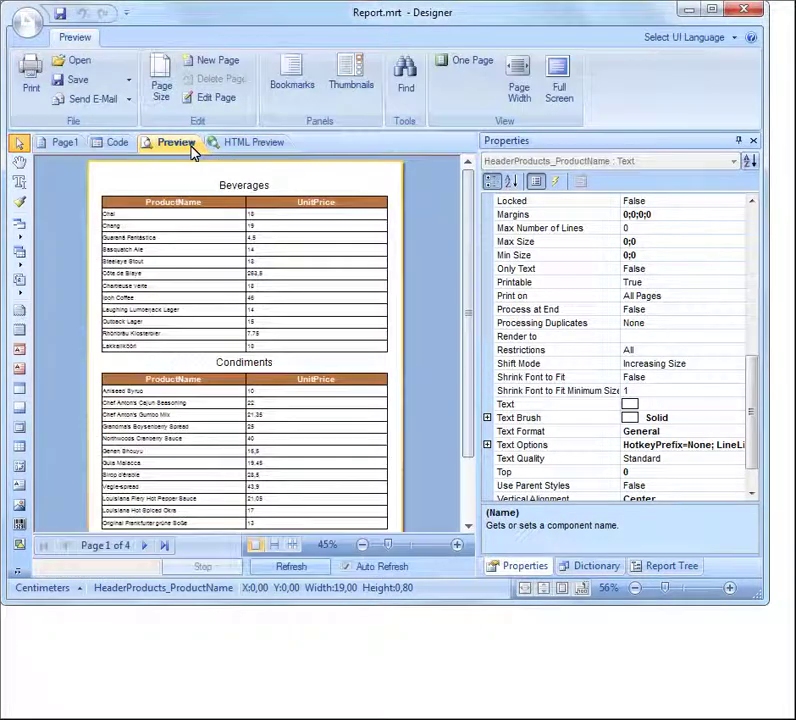
Check the last preview page with the Seafood products, then return to the Page1 design view.
{"action": "left_click", "coordinate": [163, 547]}
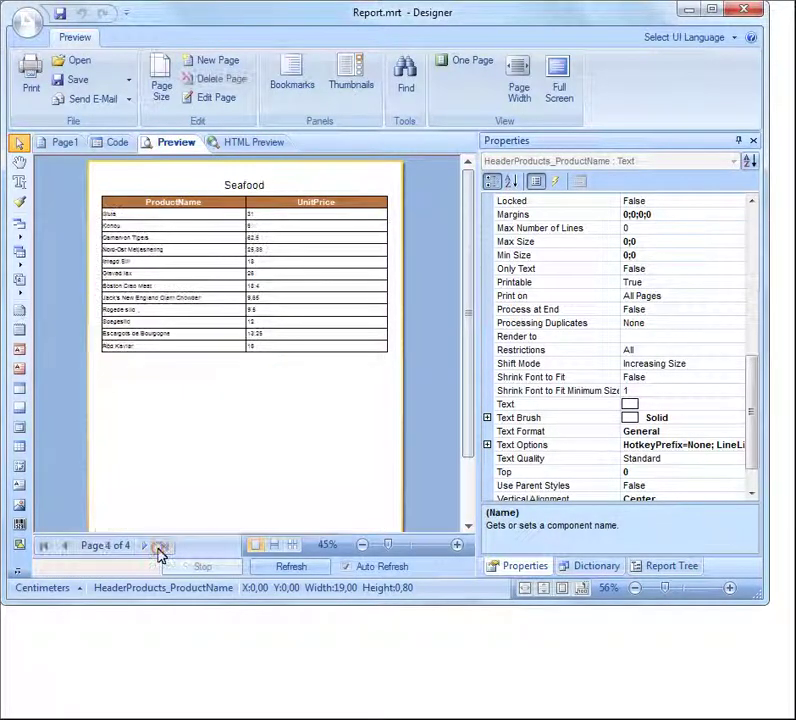
{"action": "mouse_move", "coordinate": [467, 441]}
{"action": "left_mouse_down"}
{"action": "mouse_move", "coordinate": [467, 503]}
{"action": "mouse_move", "coordinate": [467, 466]}
{"action": "mouse_move", "coordinate": [255, 302]}
{"action": "left_mouse_up"}
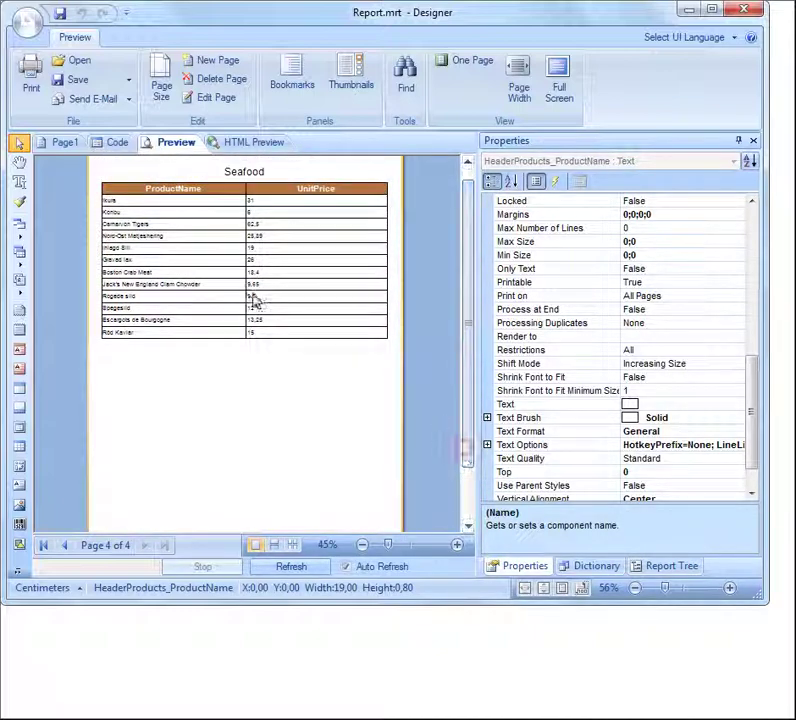
{"action": "left_click", "coordinate": [65, 143]}
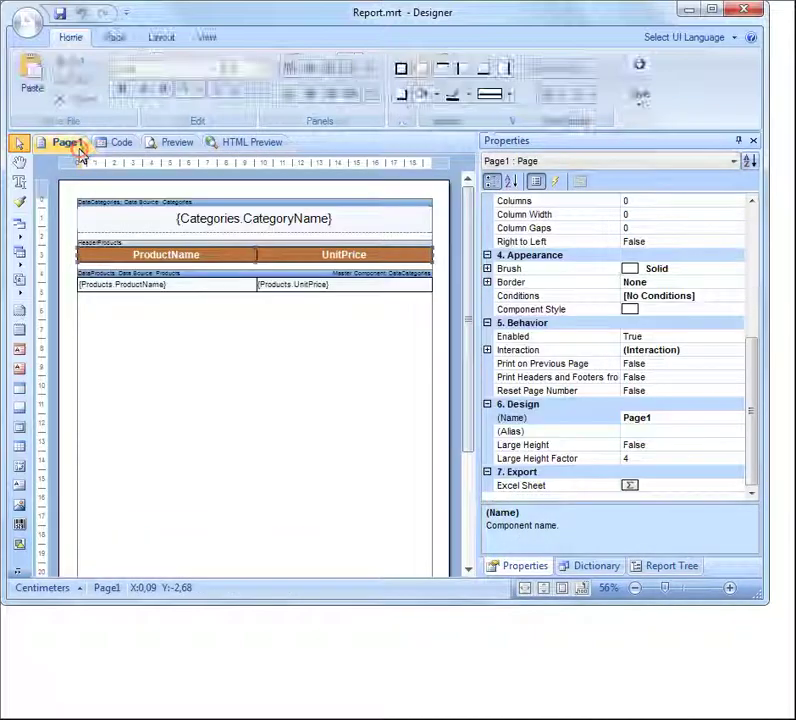
Prefix the ProductName expression with the {Line} system variable so it reads {Line}{Products.ProductName}.
{"action": "double_click", "coordinate": [165, 287]}
{"action": "left_click", "coordinate": [165, 256]}
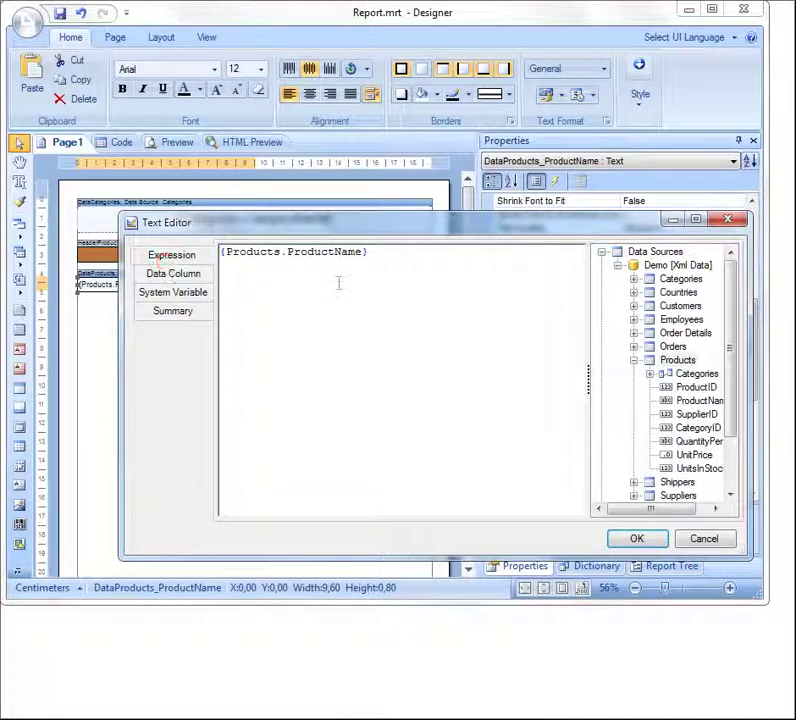
{"action": "left_click", "coordinate": [618, 266]}
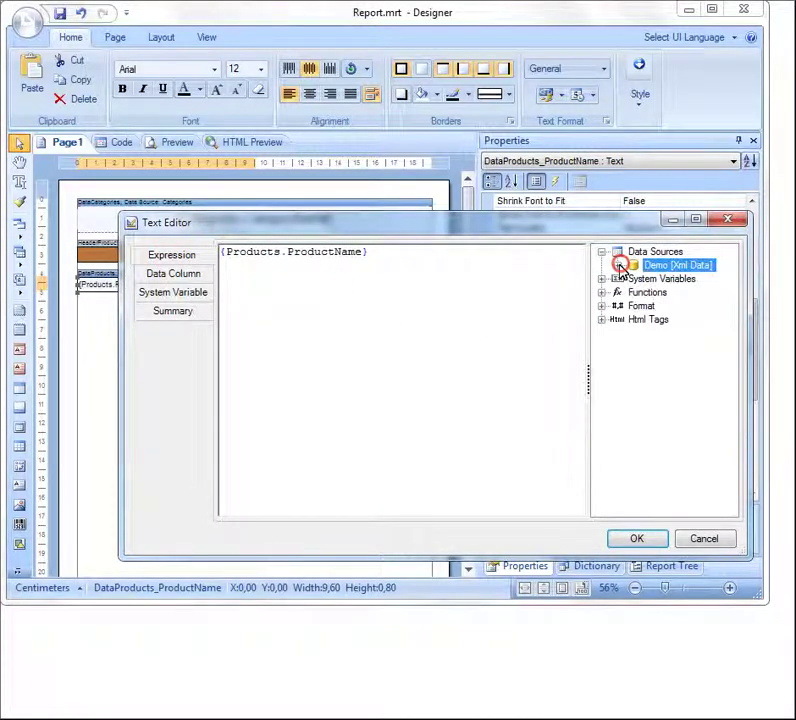
{"action": "double_click", "coordinate": [604, 281]}
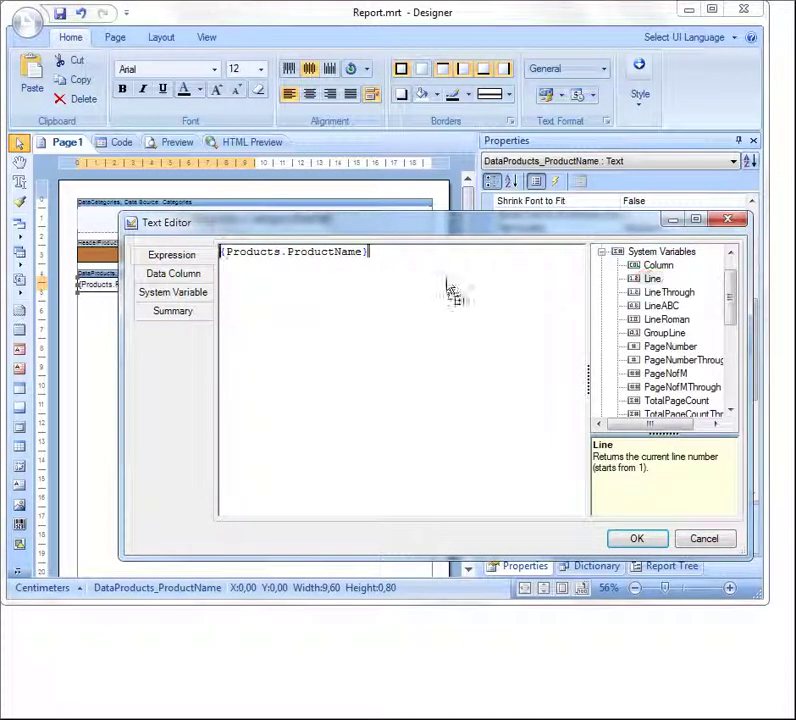
{"action": "left_click_drag", "start_coordinate": [447, 288], "coordinate": [220, 286]}
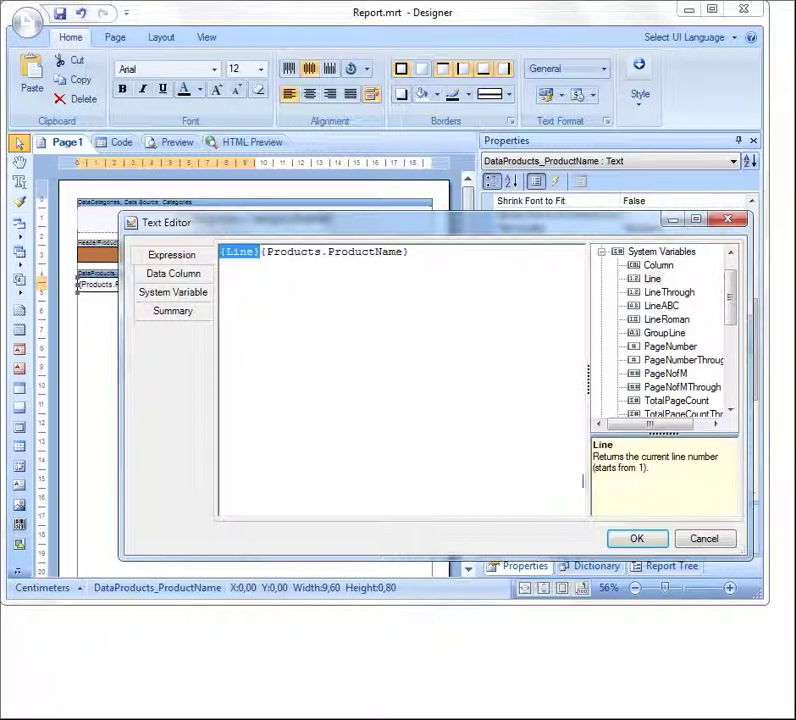
{"action": "left_click", "coordinate": [637, 539]}
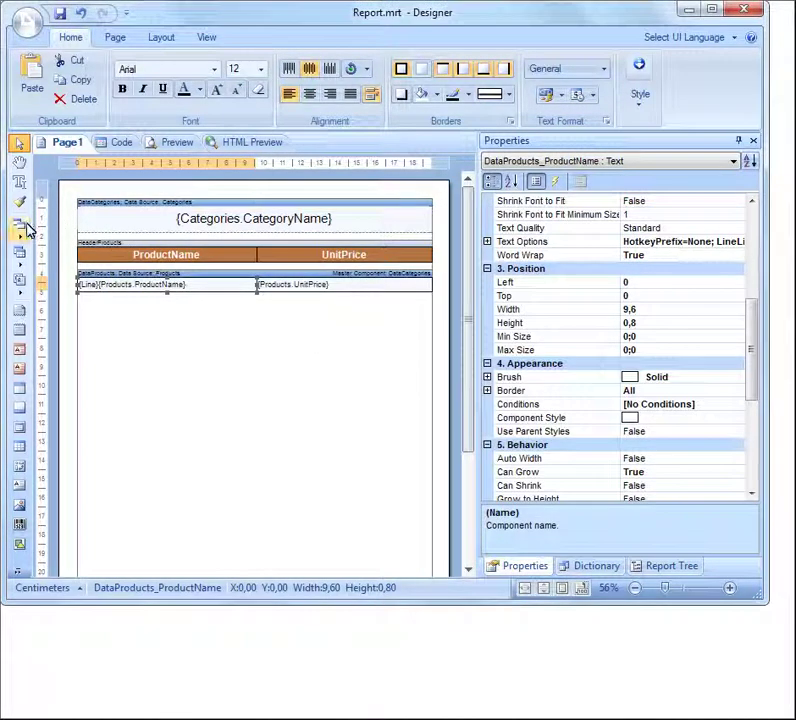
Insert an Empty Band below the Products data band.
{"action": "left_click", "coordinate": [20, 227]}
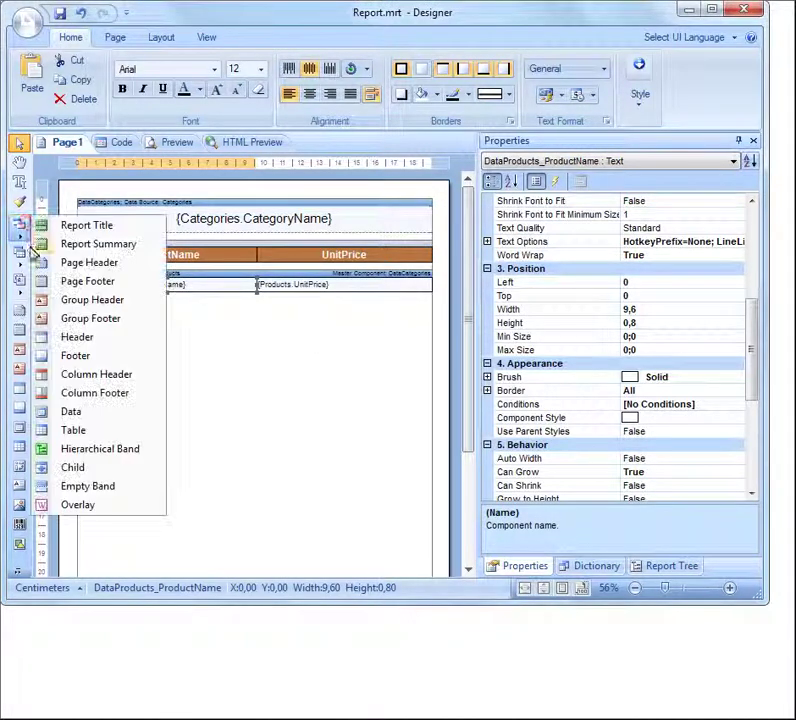
{"action": "left_click", "coordinate": [62, 470]}
{"action": "left_click", "coordinate": [117, 320]}
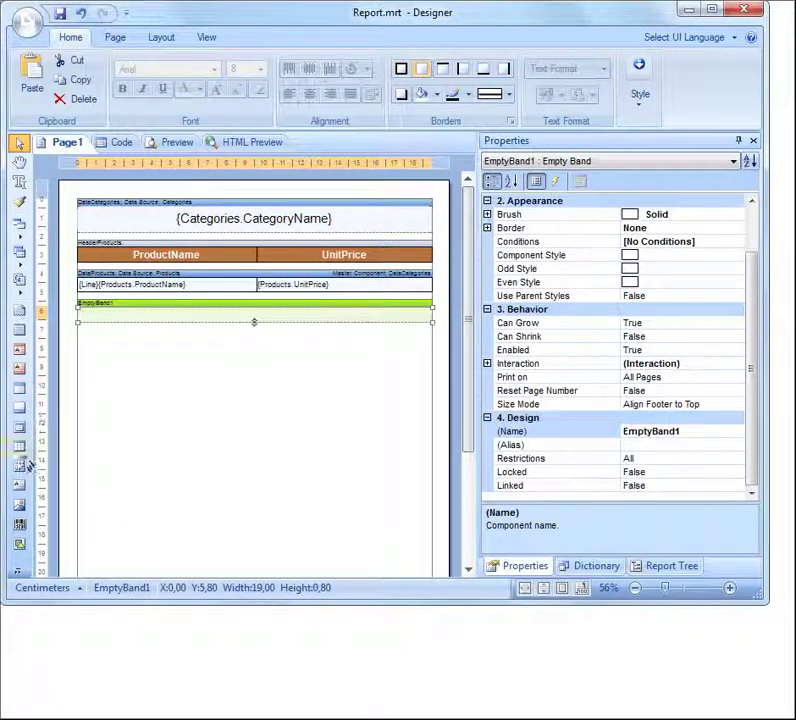
Draw a {Line} text box in the empty band and place a copy beside it on the right.
{"action": "left_click_drag", "start_coordinate": [78, 306], "coordinate": [262, 320]}
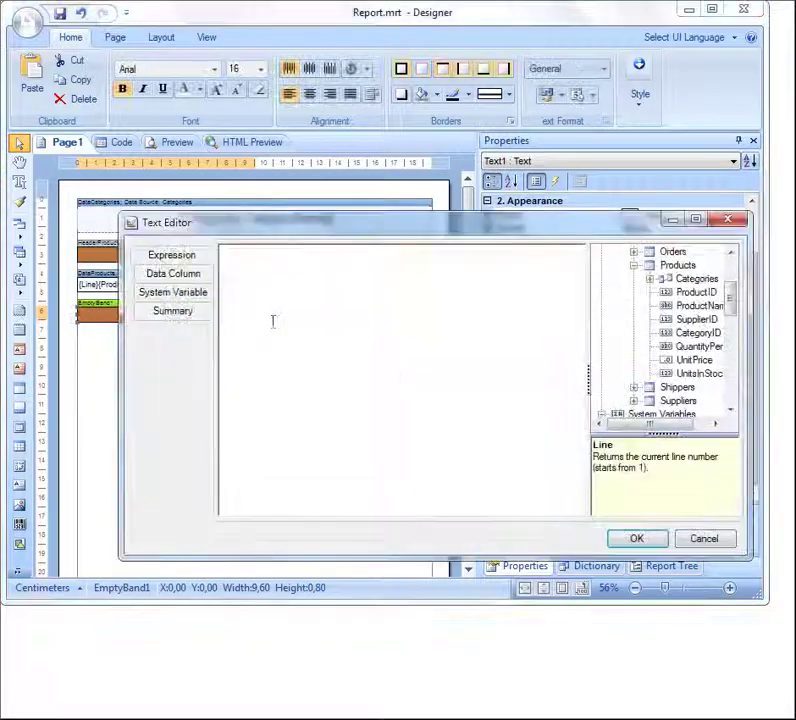
{"action": "scroll", "coordinate": [730, 285], "scroll_direction": "up", "scroll_amount": 3}
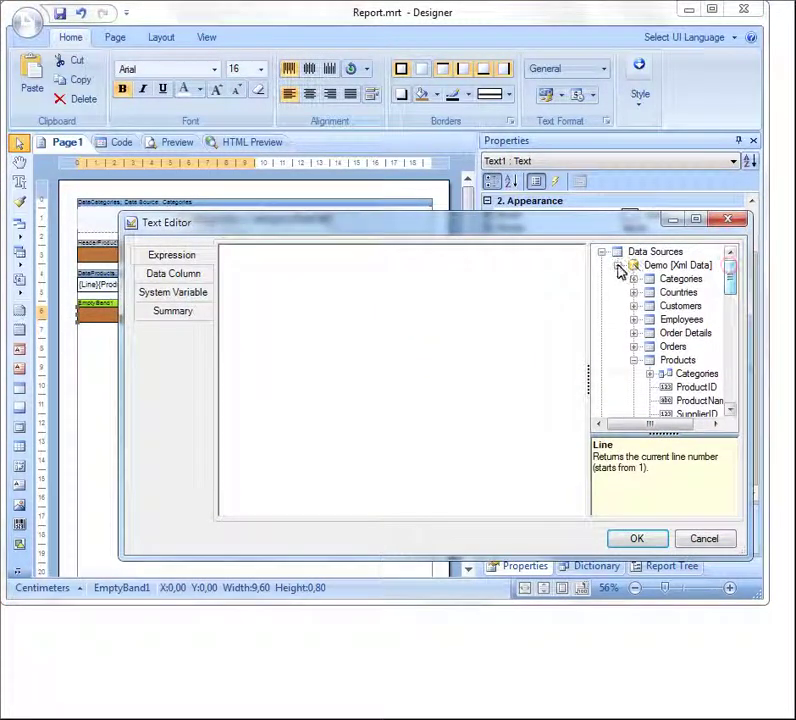
{"action": "left_click", "coordinate": [617, 266]}
{"action": "left_click_drag", "start_coordinate": [631, 309], "coordinate": [517, 310]}
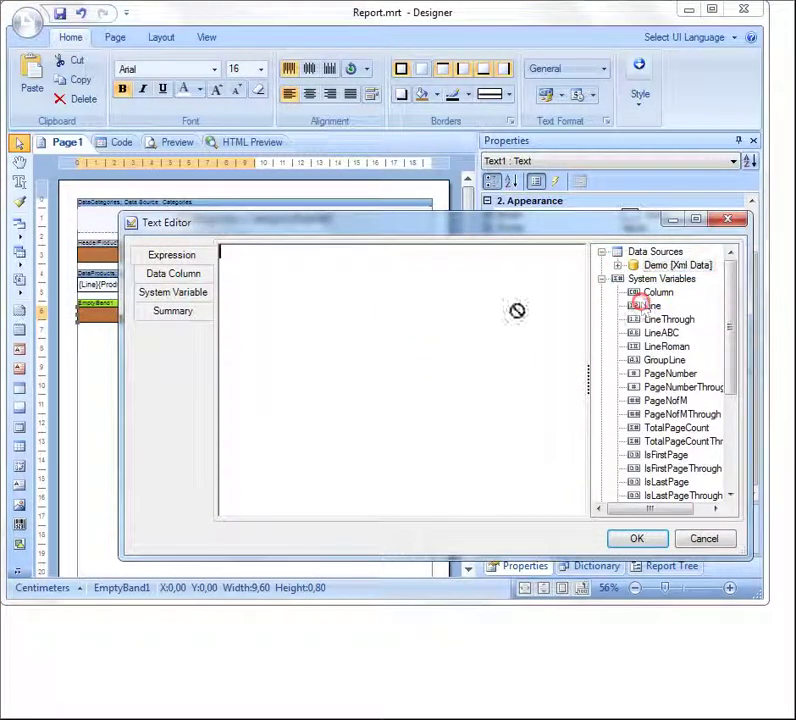
{"action": "left_click", "coordinate": [637, 538]}
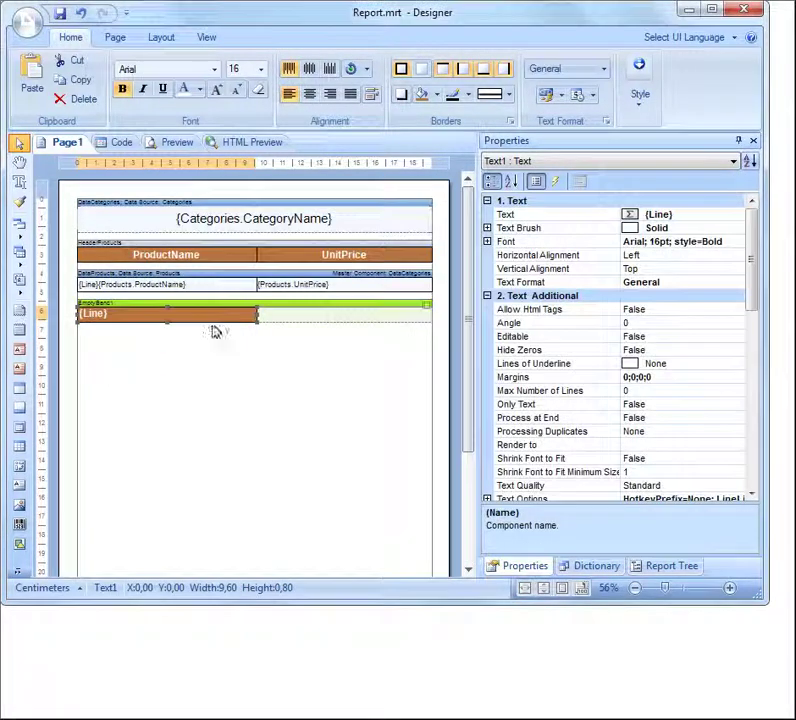
{"action": "left_click_drag", "start_coordinate": [207, 320], "coordinate": [407, 320]}
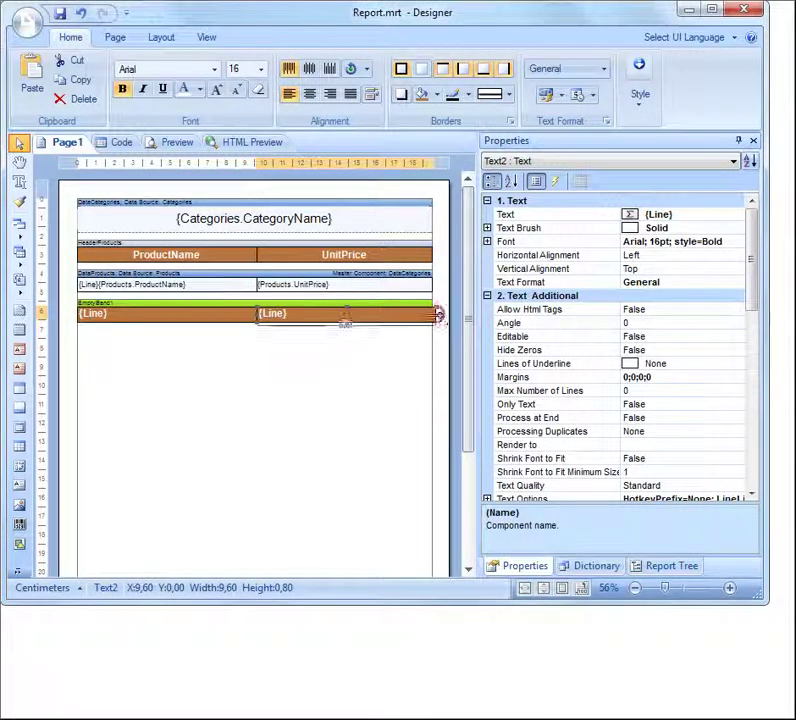
Set the filler row text boxes to 12 pt with No Fill.
{"action": "left_click", "coordinate": [190, 306], "text": "shift"}
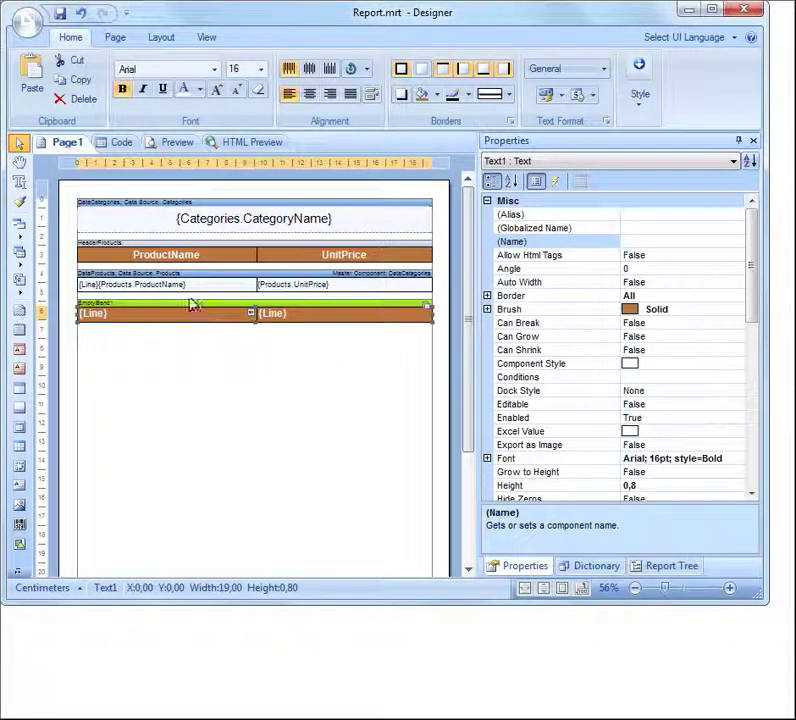
{"action": "left_click", "coordinate": [198, 90]}
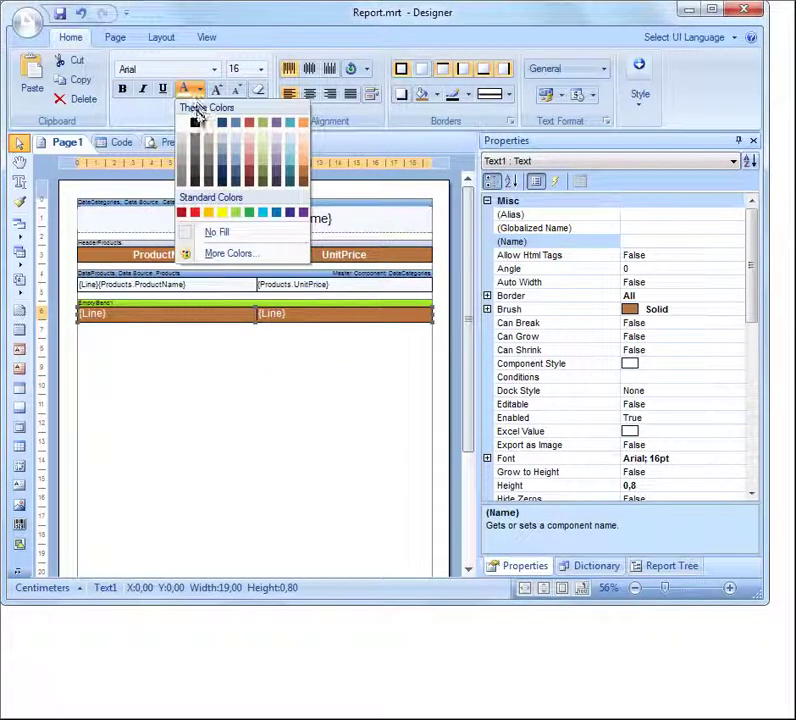
{"action": "left_click", "coordinate": [196, 124]}
{"action": "left_click", "coordinate": [260, 69]}
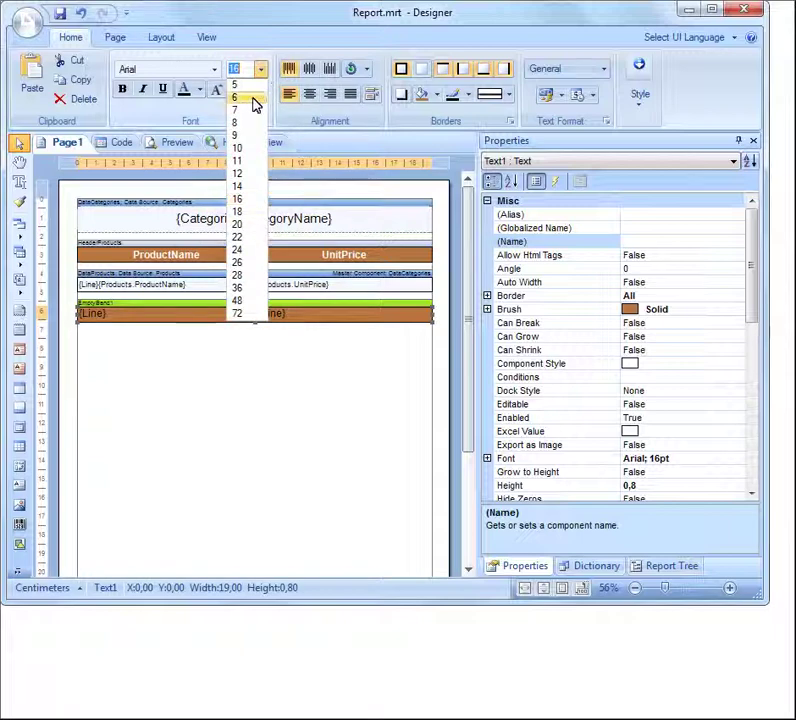
{"action": "left_click", "coordinate": [245, 173]}
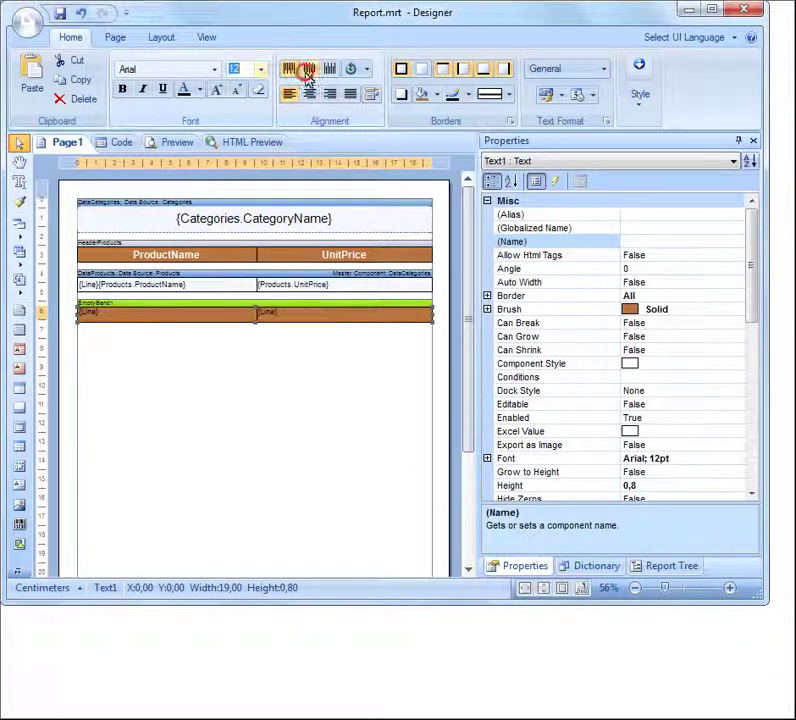
{"action": "left_click", "coordinate": [435, 94]}
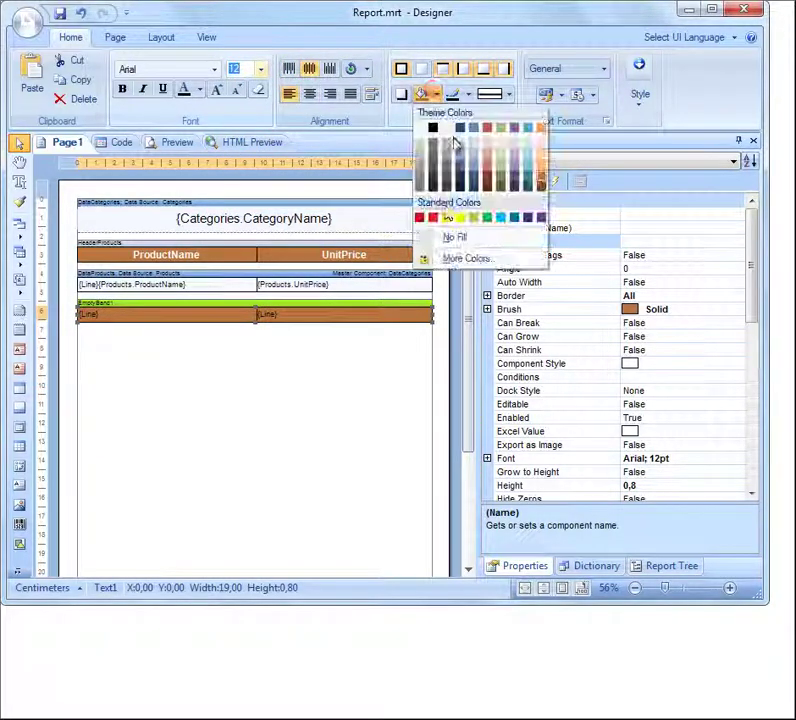
{"action": "left_click", "coordinate": [449, 238]}
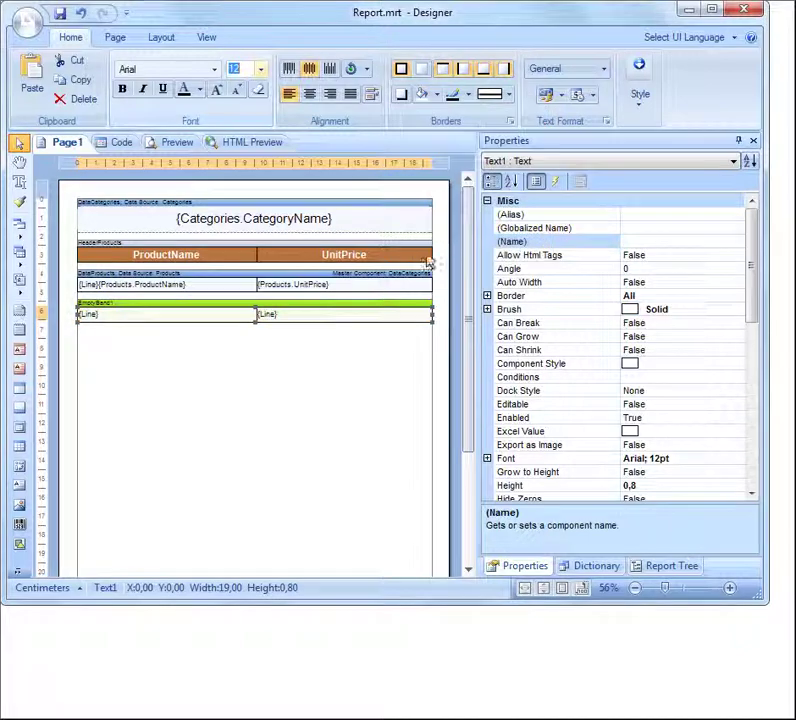
Clear the right filler box's {Line} expression and preview the report.
{"action": "double_click", "coordinate": [345, 321]}
{"action": "left_click", "coordinate": [189, 257]}
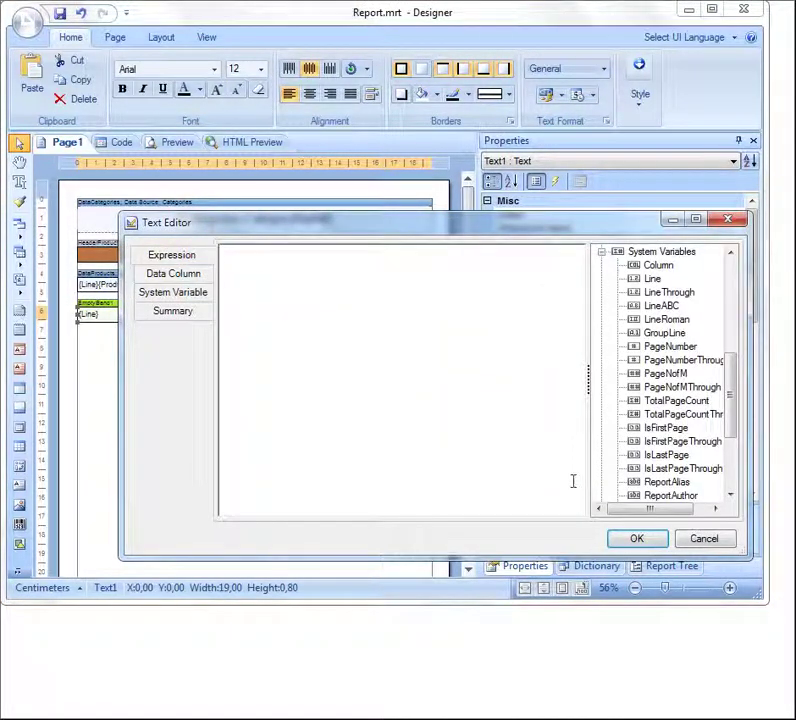
{"action": "left_click", "coordinate": [637, 540]}
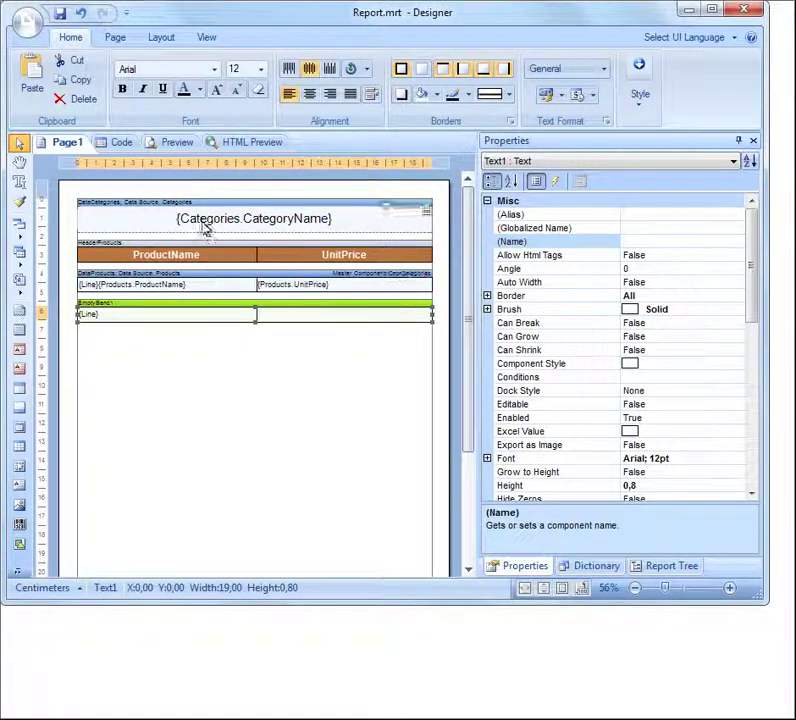
{"action": "left_click", "coordinate": [177, 142]}
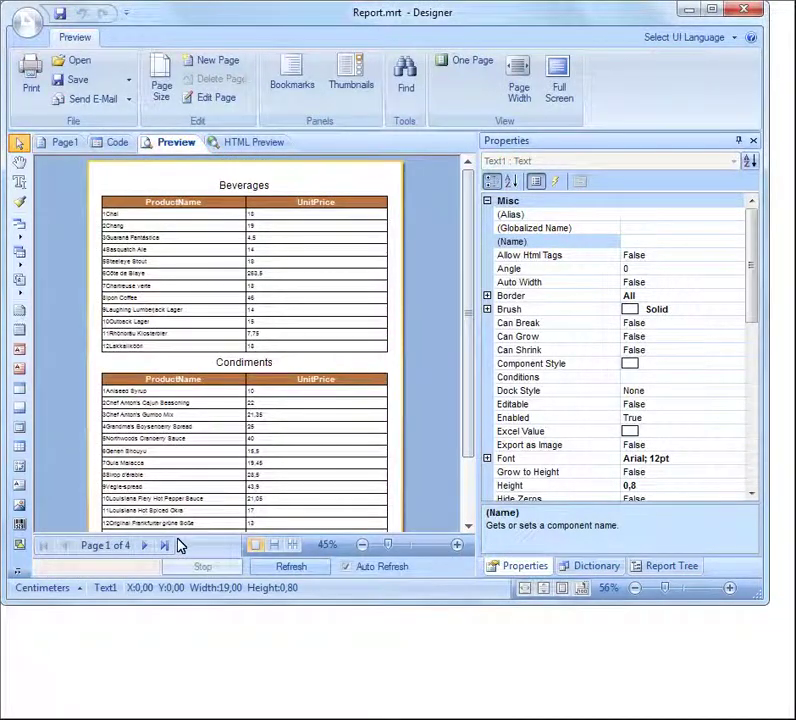
Jump to the last preview page and scroll through Seafood's products and numbered empty filler rows.
{"action": "left_click", "coordinate": [165, 545]}
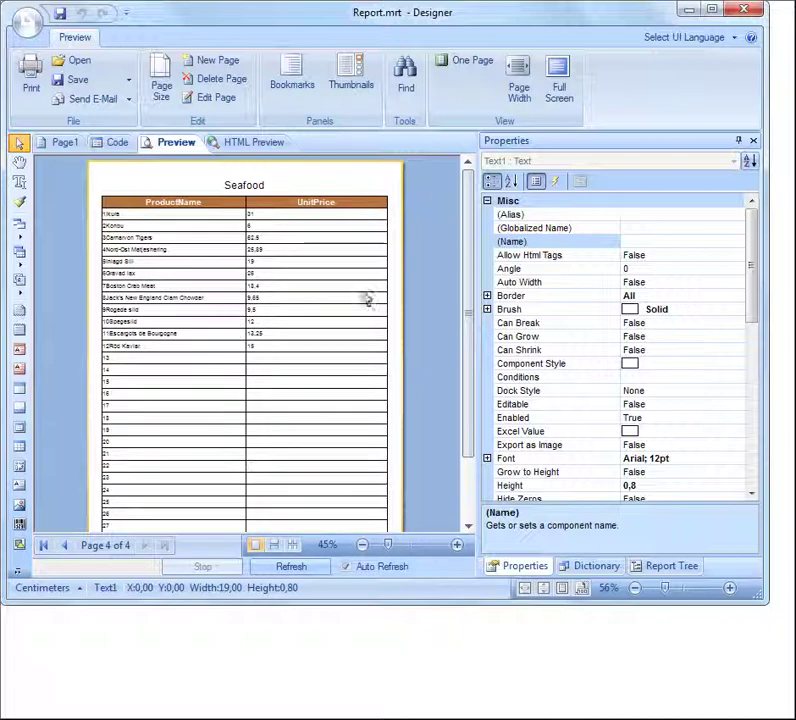
{"action": "mouse_move", "coordinate": [467, 281]}
{"action": "left_mouse_down"}
{"action": "mouse_move", "coordinate": [473, 324]}
{"action": "mouse_move", "coordinate": [478, 290]}
{"action": "left_mouse_up"}
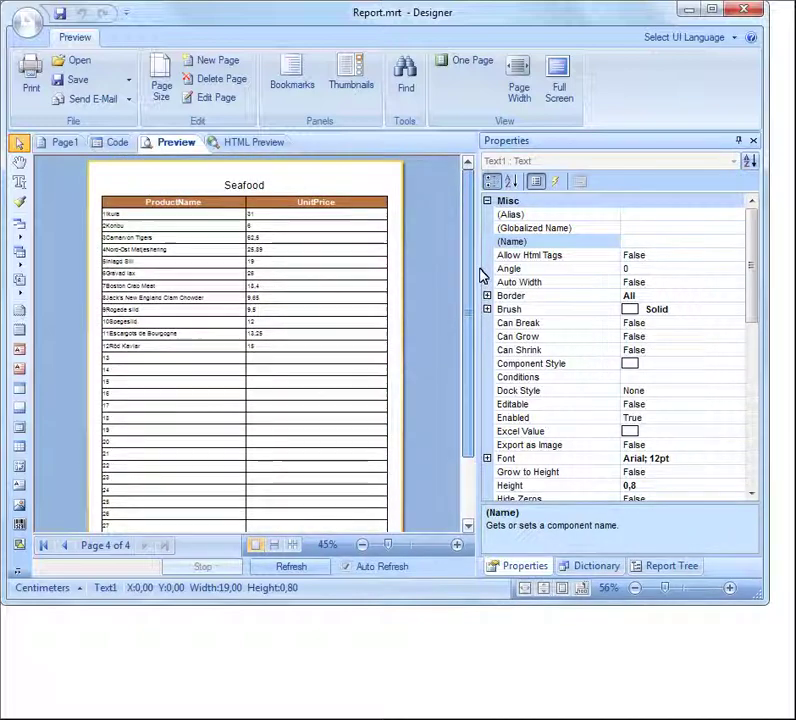
Select the DataProducts band and open the style editor from its Even Style property.
{"action": "left_click", "coordinate": [66, 143]}
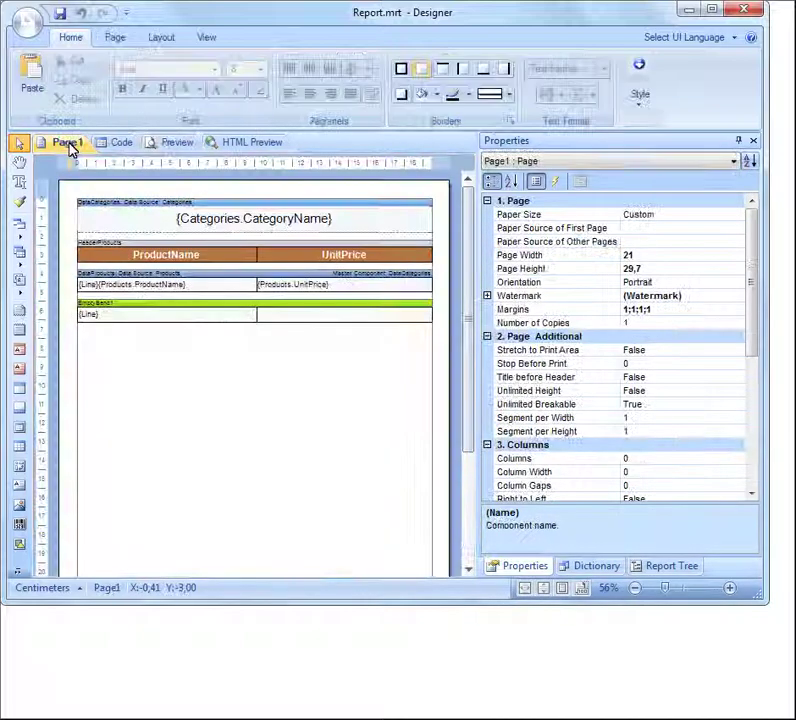
{"action": "left_click", "coordinate": [232, 276]}
{"action": "left_click", "coordinate": [321, 287]}
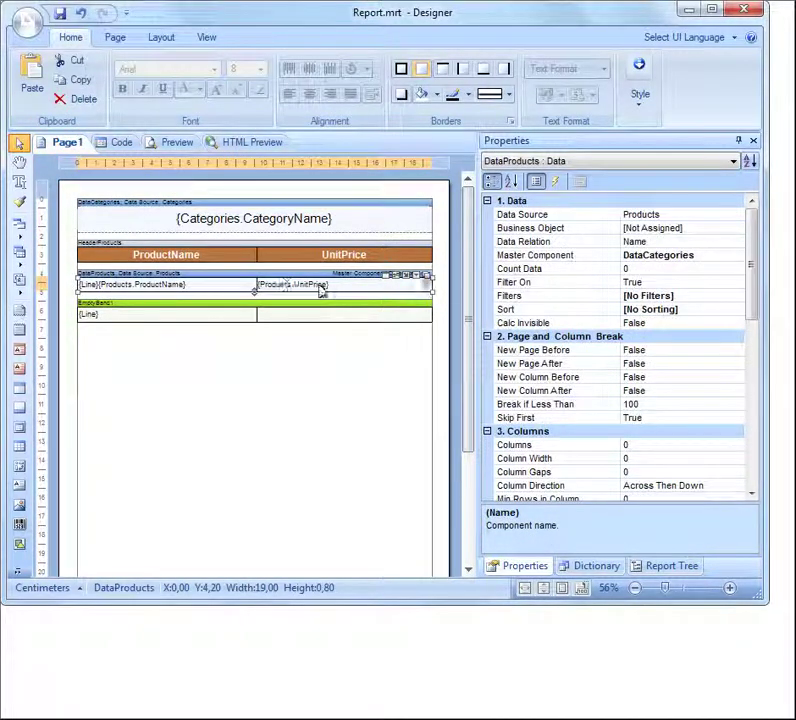
{"action": "left_click_drag", "start_coordinate": [751, 296], "coordinate": [753, 368]}
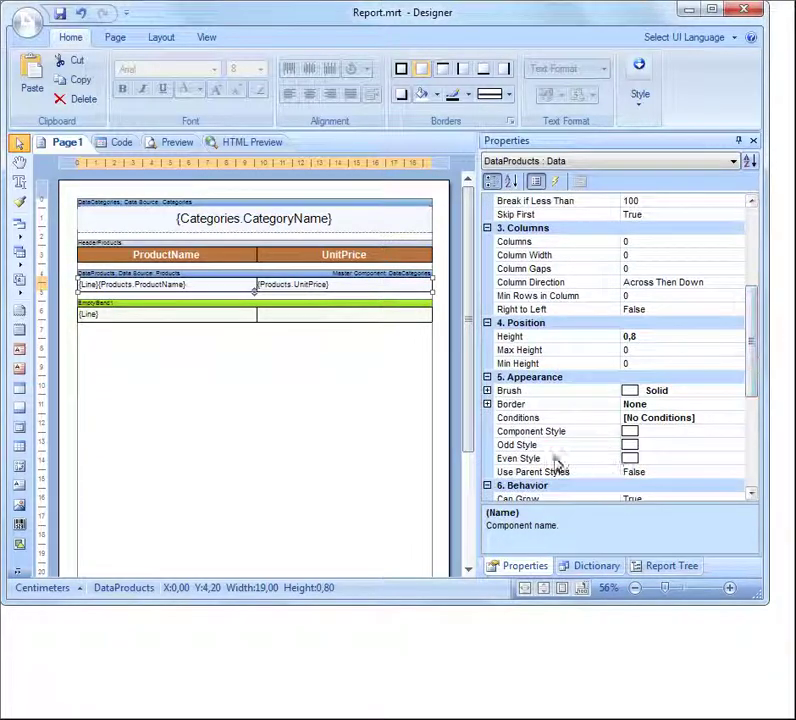
{"action": "left_click", "coordinate": [555, 458]}
{"action": "left_click", "coordinate": [736, 459]}
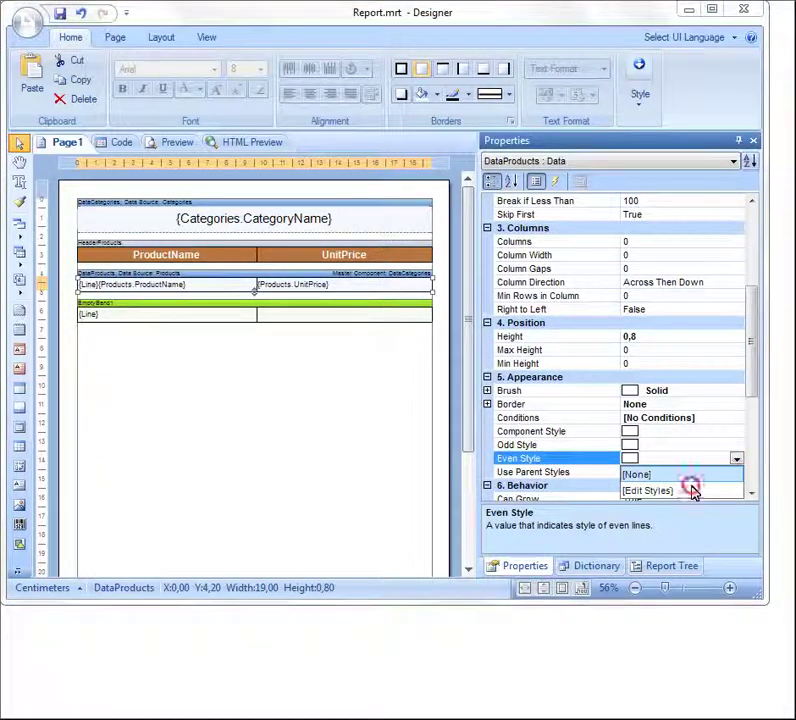
{"action": "left_click", "coordinate": [686, 487]}
Add component style Style1 with a Peach Puff background brush colour.
{"action": "left_click", "coordinate": [348, 252]}
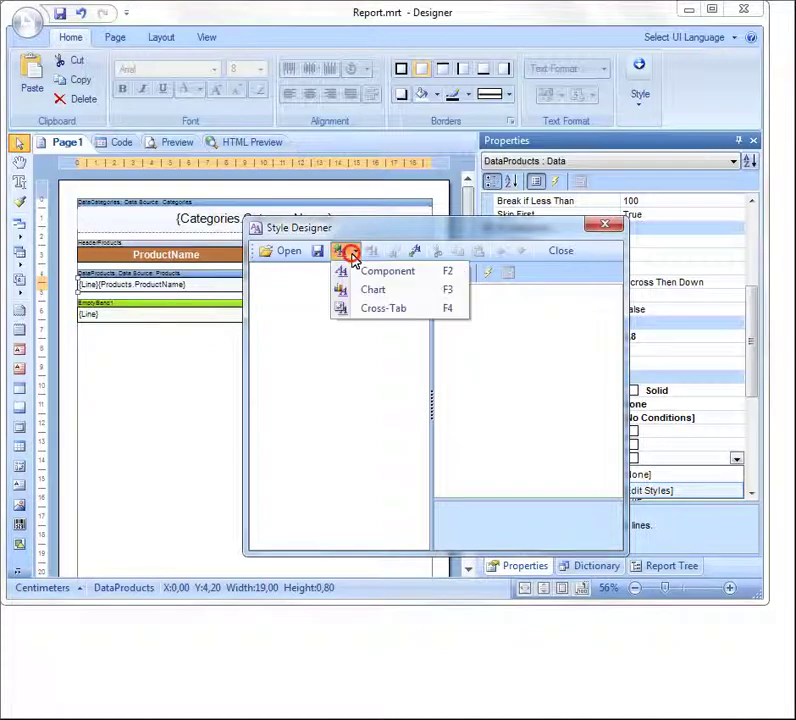
{"action": "left_click", "coordinate": [361, 270]}
{"action": "left_click", "coordinate": [440, 373]}
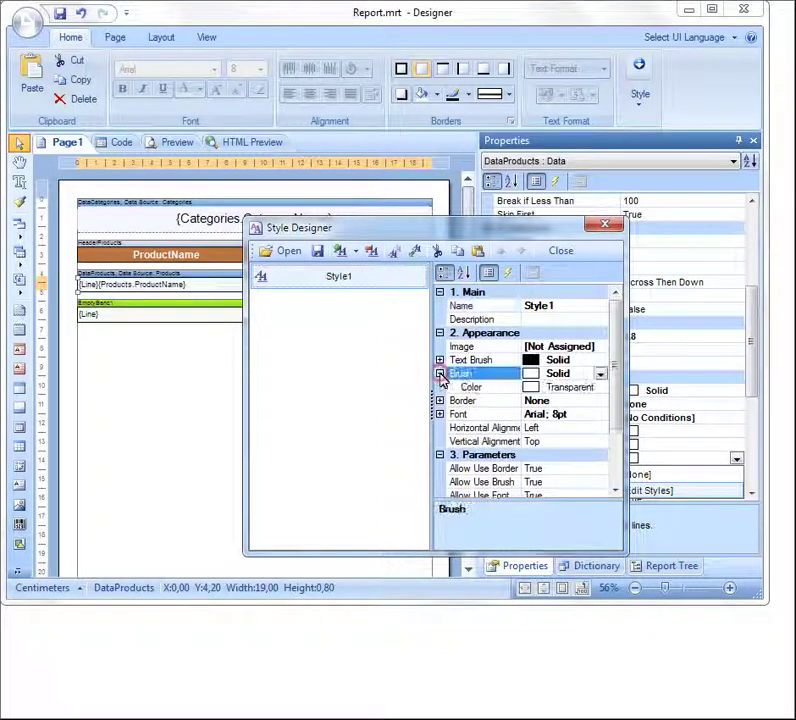
{"action": "left_click", "coordinate": [470, 387]}
{"action": "left_click", "coordinate": [602, 387]}
{"action": "scroll", "coordinate": [533, 528], "scroll_direction": "down", "scroll_amount": 1}
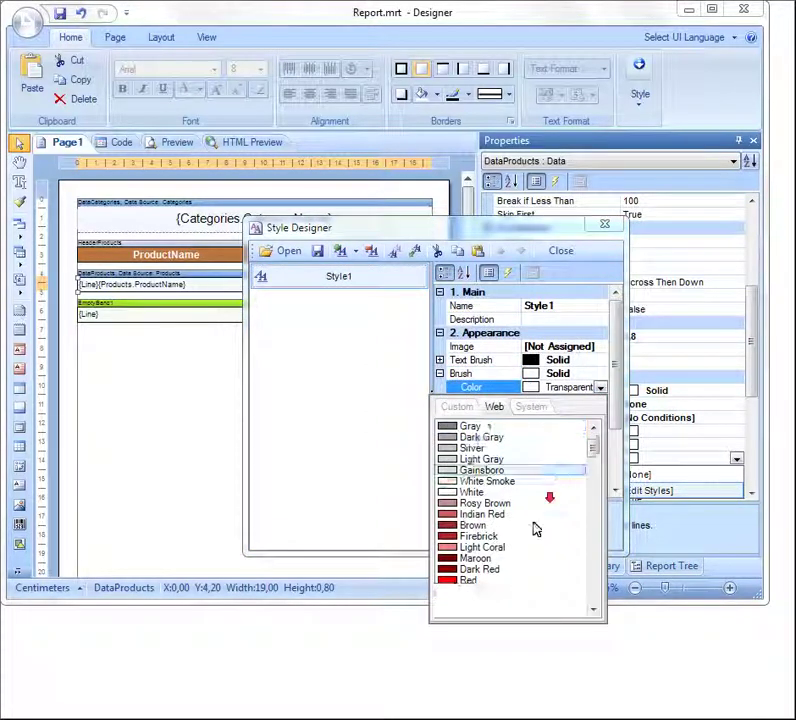
{"action": "scroll", "coordinate": [530, 535], "scroll_direction": "down", "scroll_amount": 6}
{"action": "left_click", "coordinate": [519, 539]}
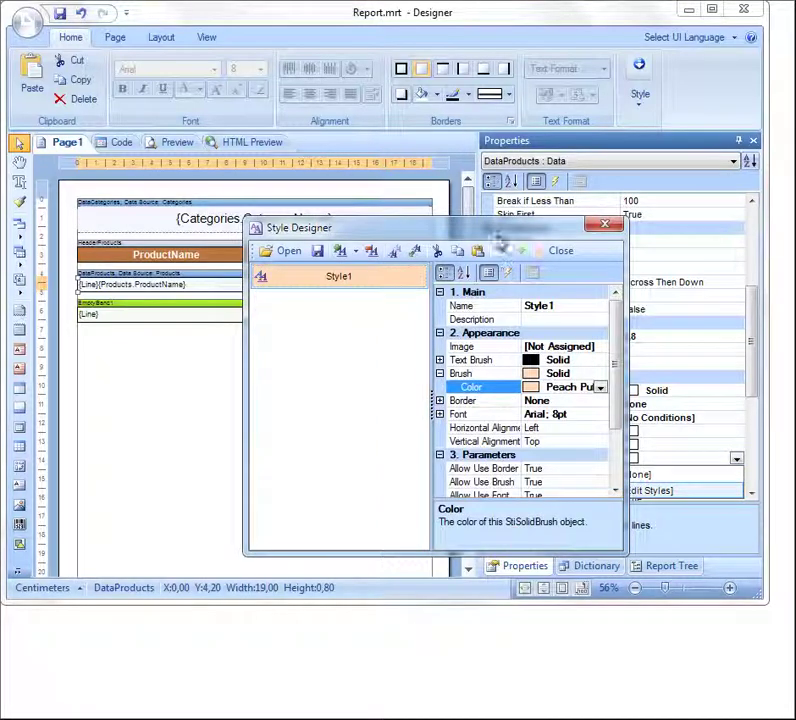
{"action": "left_click", "coordinate": [560, 251]}
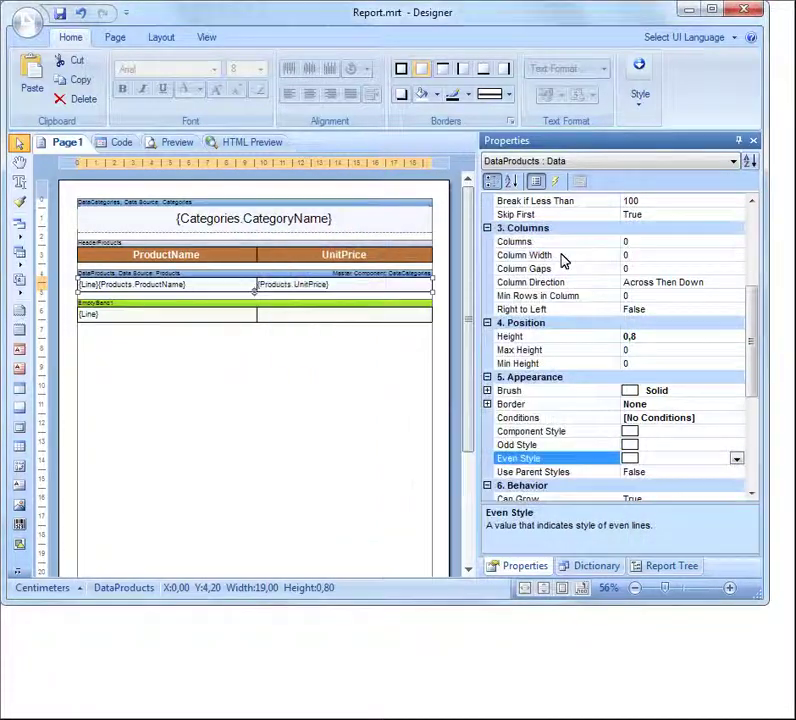
Set Even Style to Style1 on both product and filler bands, then preview the report.
{"action": "left_click", "coordinate": [341, 309]}
{"action": "left_click", "coordinate": [586, 336]}
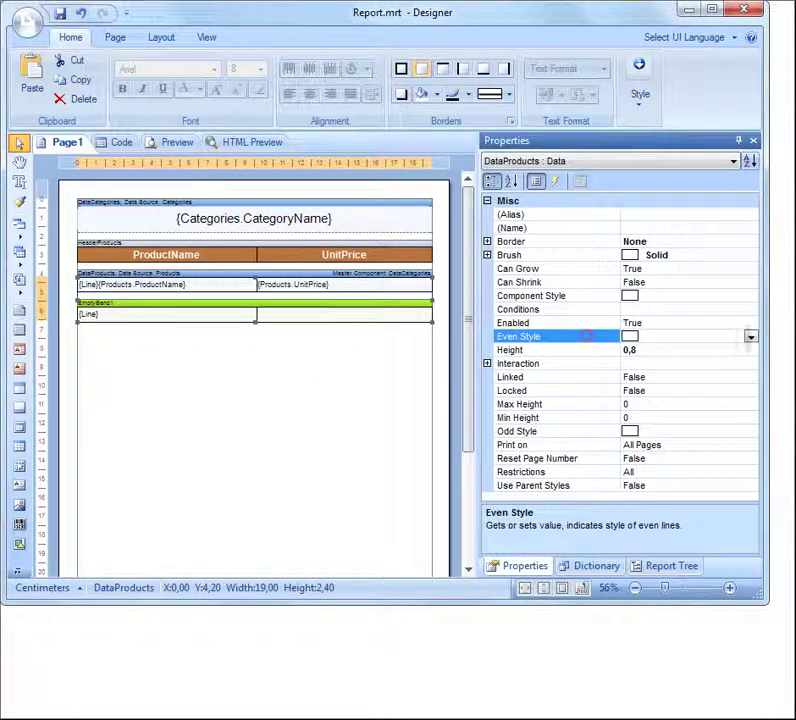
{"action": "left_click", "coordinate": [751, 337]}
{"action": "left_click", "coordinate": [688, 388]}
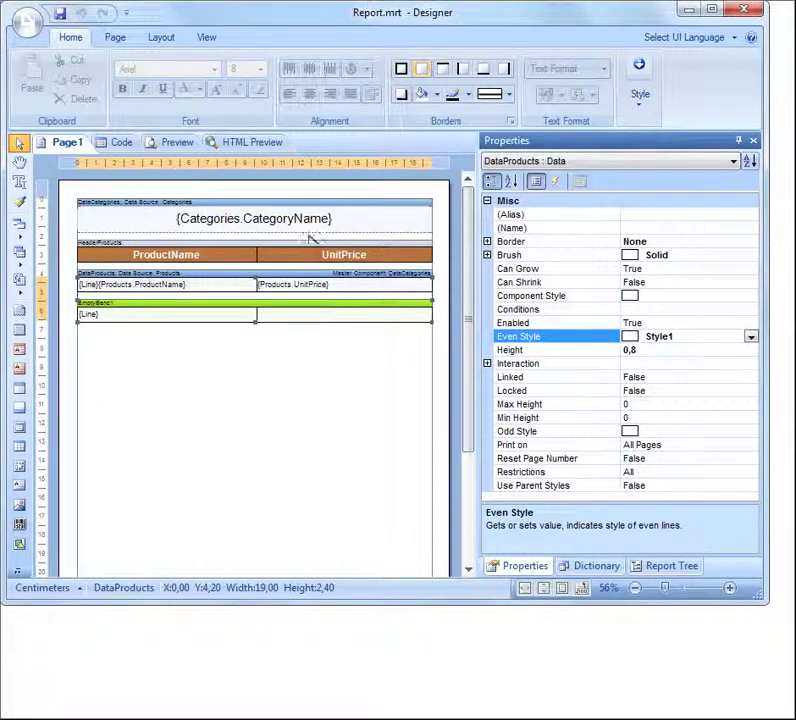
{"action": "left_click", "coordinate": [172, 142]}
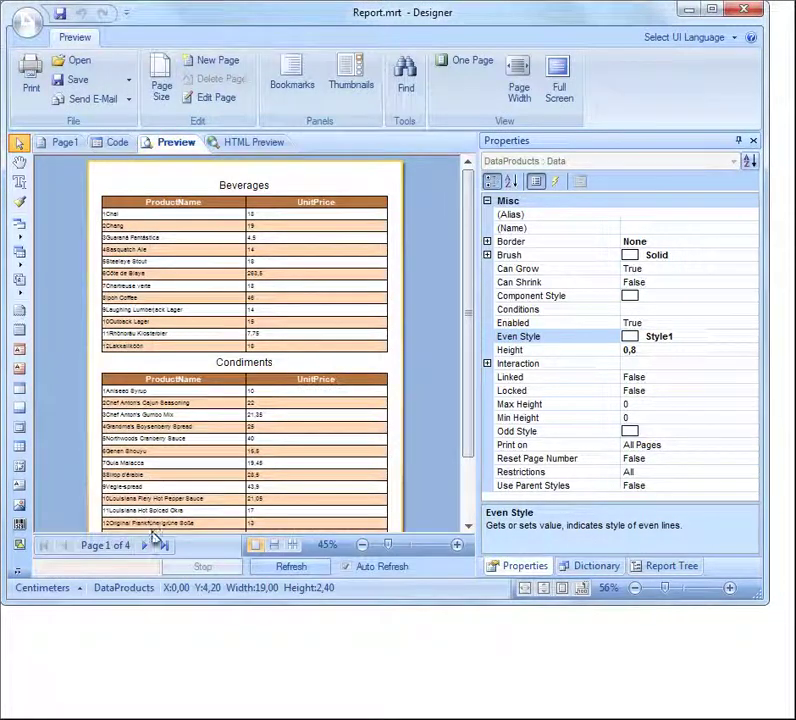
Jump to the last preview page and view the Seafood rows shaded in Peach Puff.
{"action": "left_click", "coordinate": [162, 545]}
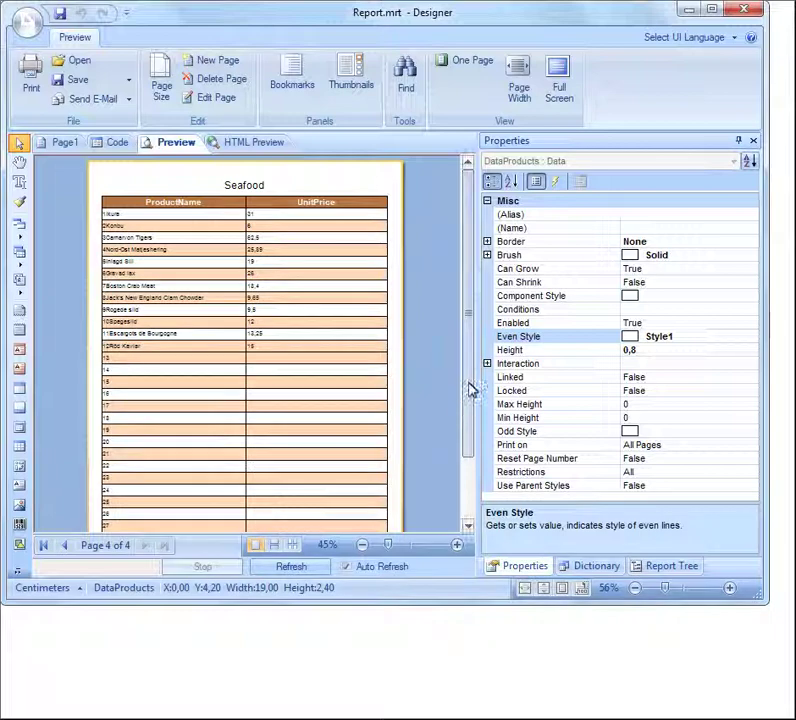
{"action": "mouse_move", "coordinate": [471, 388]}
{"action": "left_mouse_down"}
{"action": "mouse_move", "coordinate": [467, 457]}
{"action": "mouse_move", "coordinate": [463, 375]}
{"action": "left_mouse_up"}
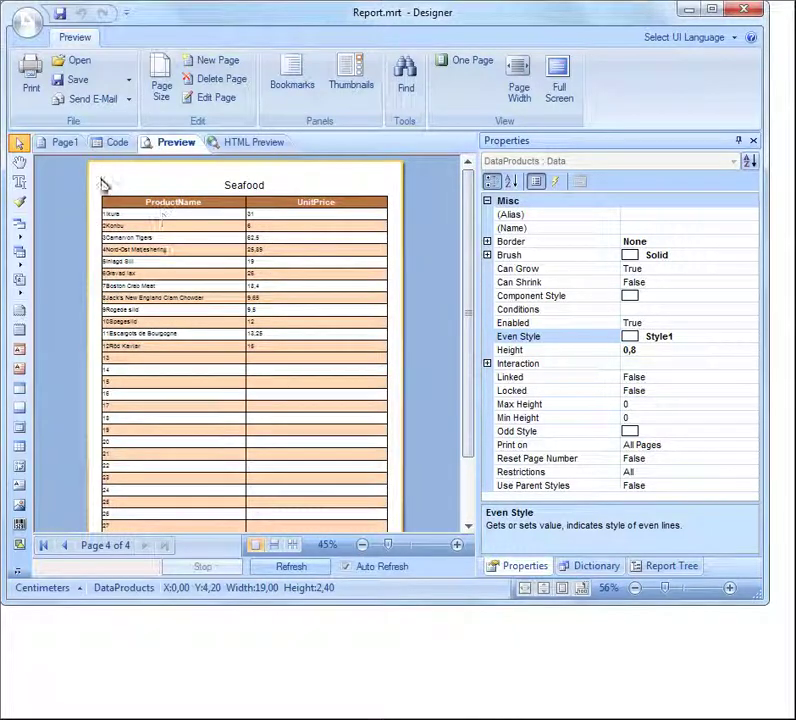